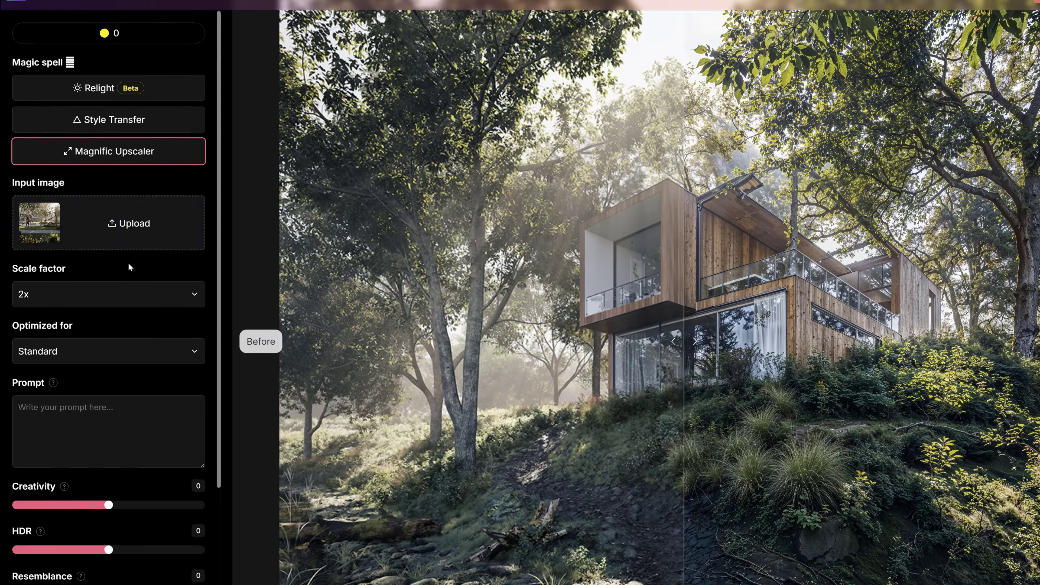
# Step: Try a scale factor of 16x for the input image and check whether the upscale can be run
pyautogui.click(116, 295)
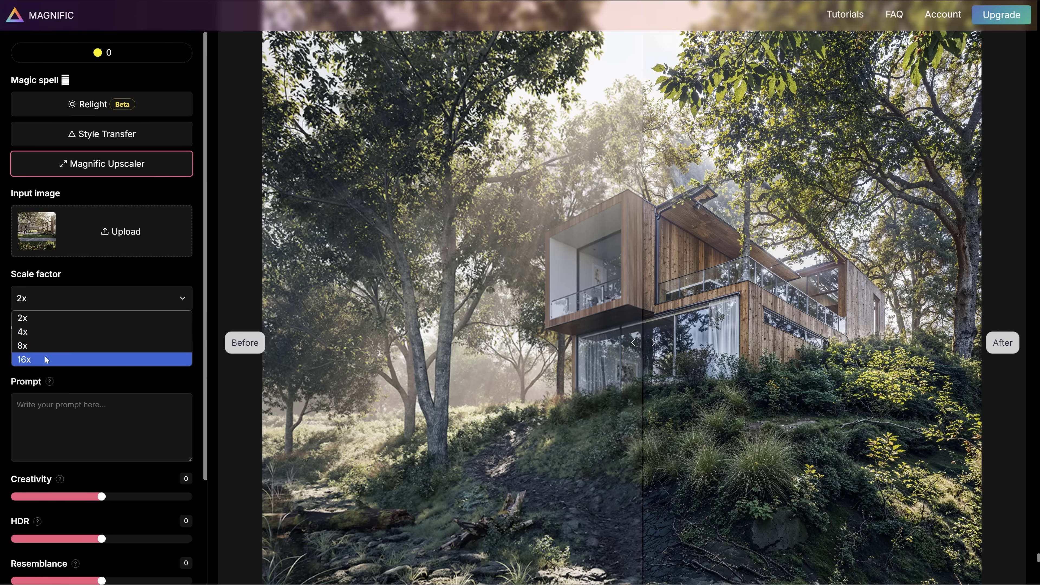
pyautogui.click(45, 357)
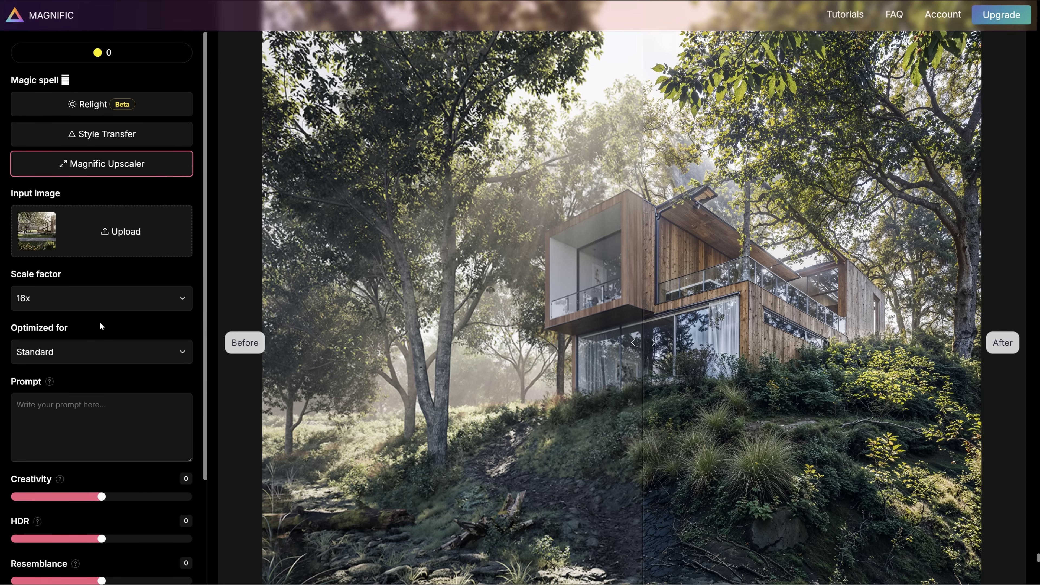
pyautogui.scroll(-5, 103, 323)
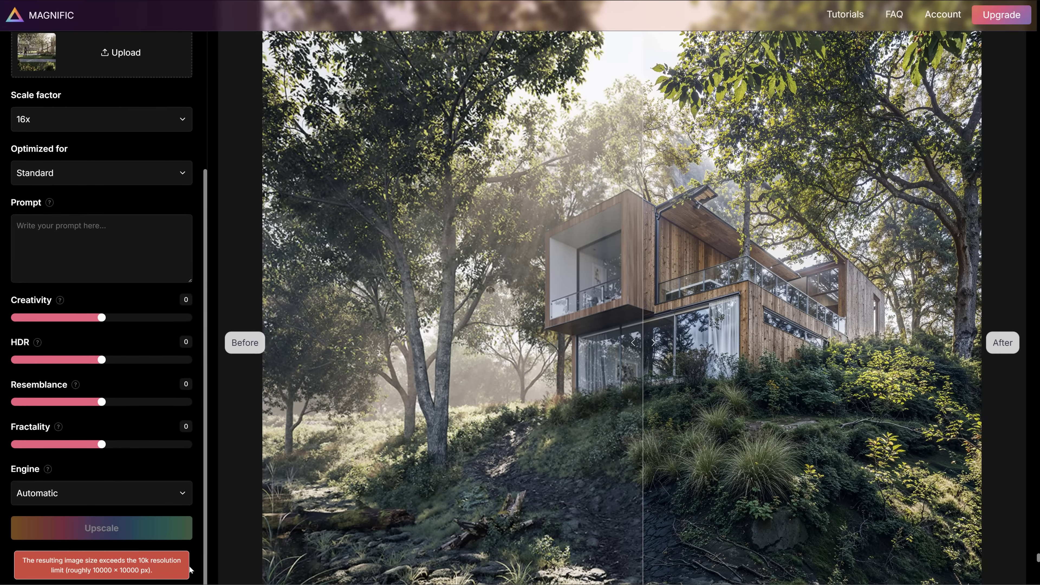
pyautogui.scroll(4, 169, 547)
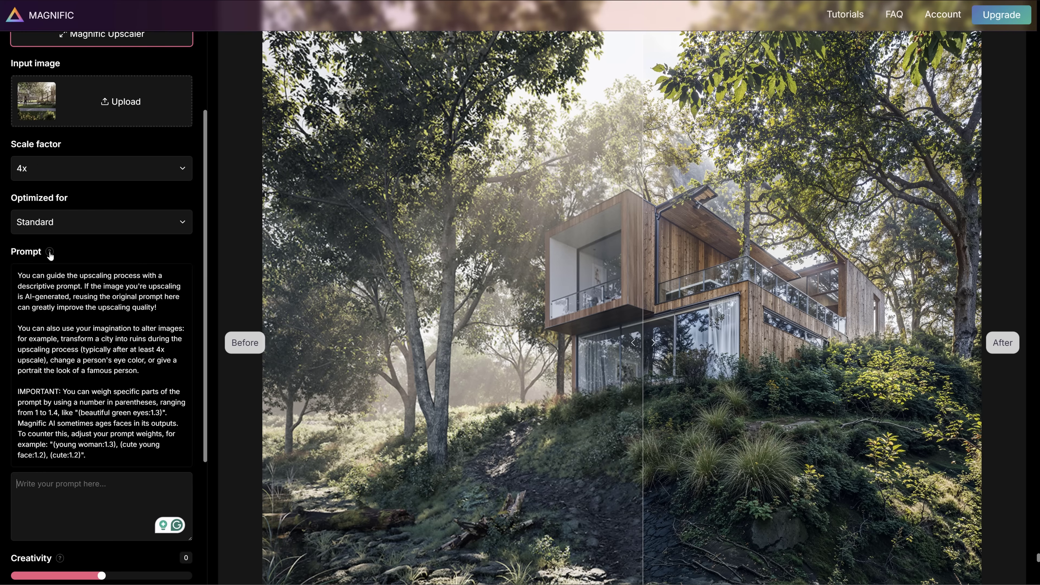
# Step: Read the help explanations for the Prompt, Creativity and HDR settings
pyautogui.click(49, 252)
pyautogui.scroll(-1, 50, 255)
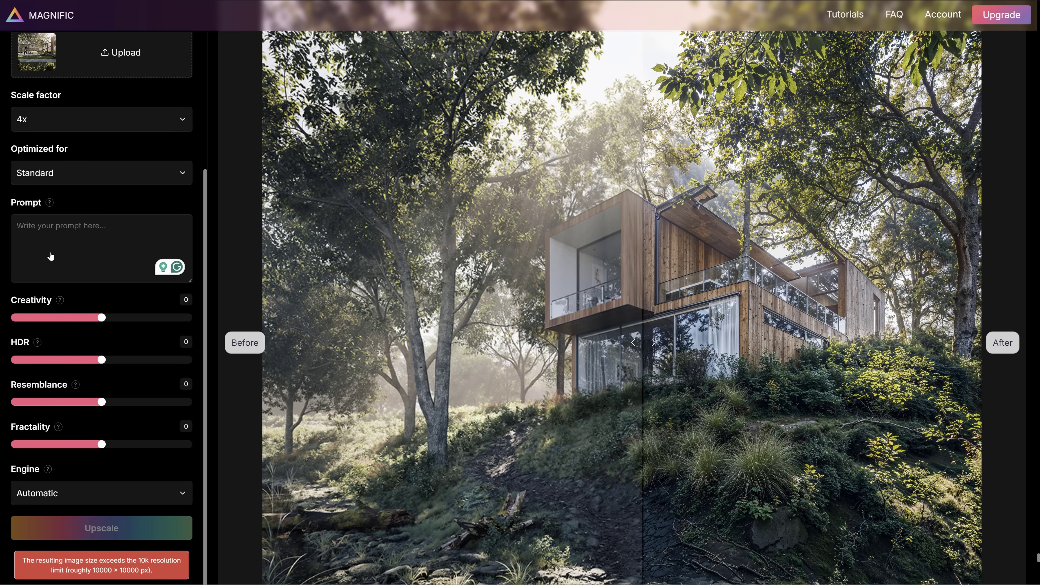
pyautogui.click(60, 301)
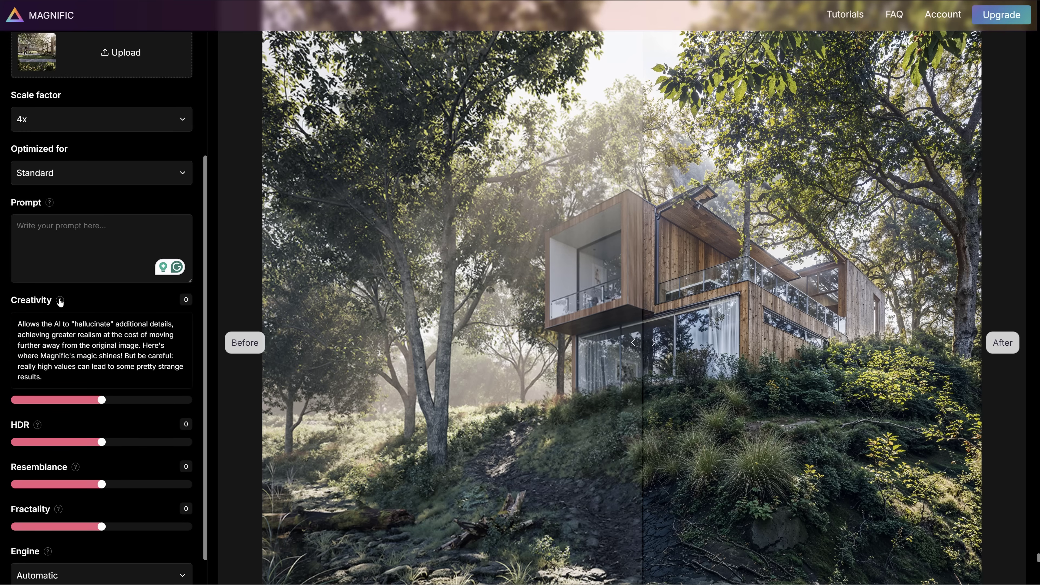
pyautogui.click(60, 301)
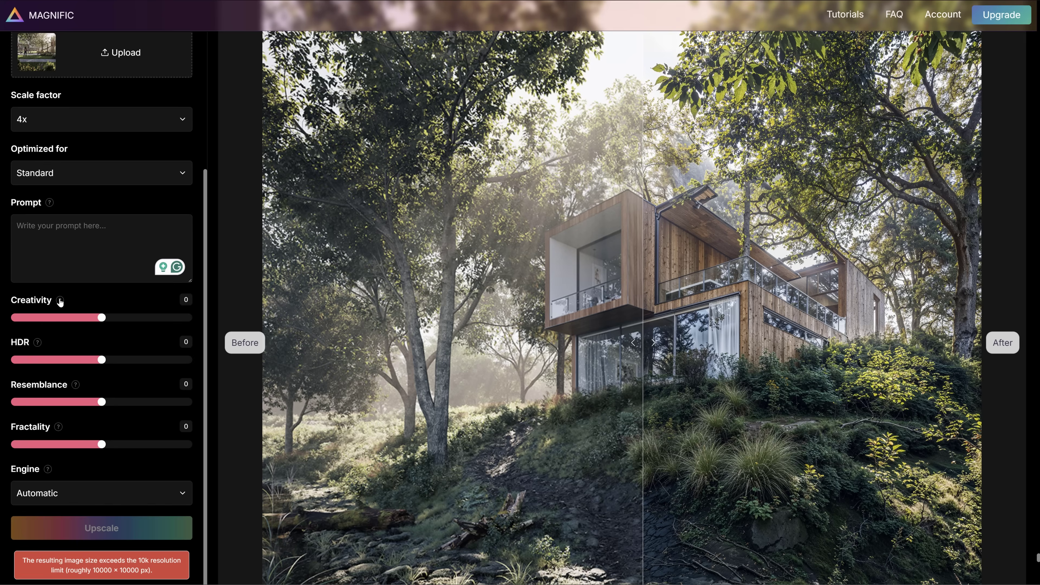
pyautogui.click(38, 342)
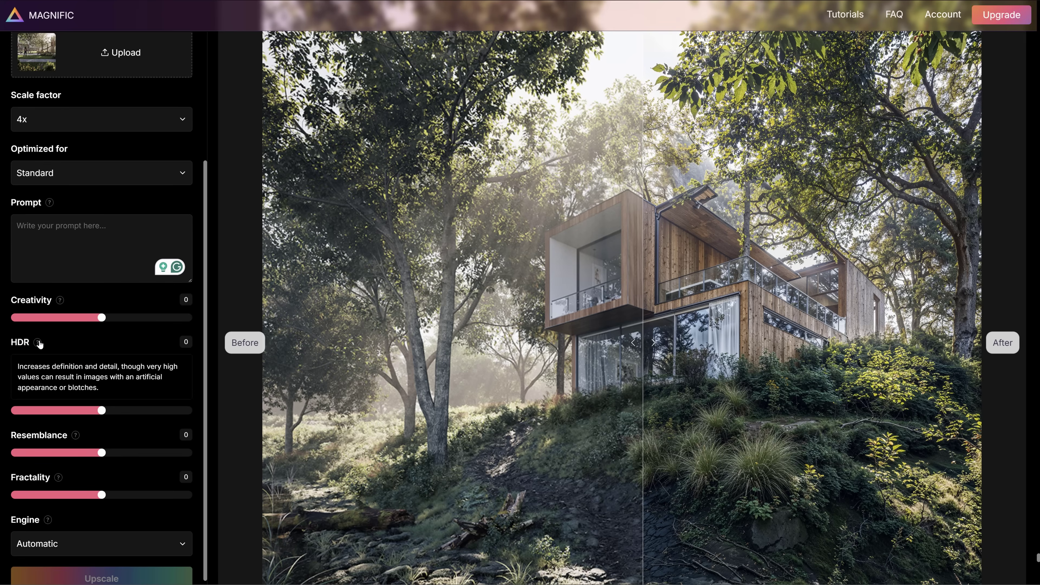
pyautogui.click(38, 343)
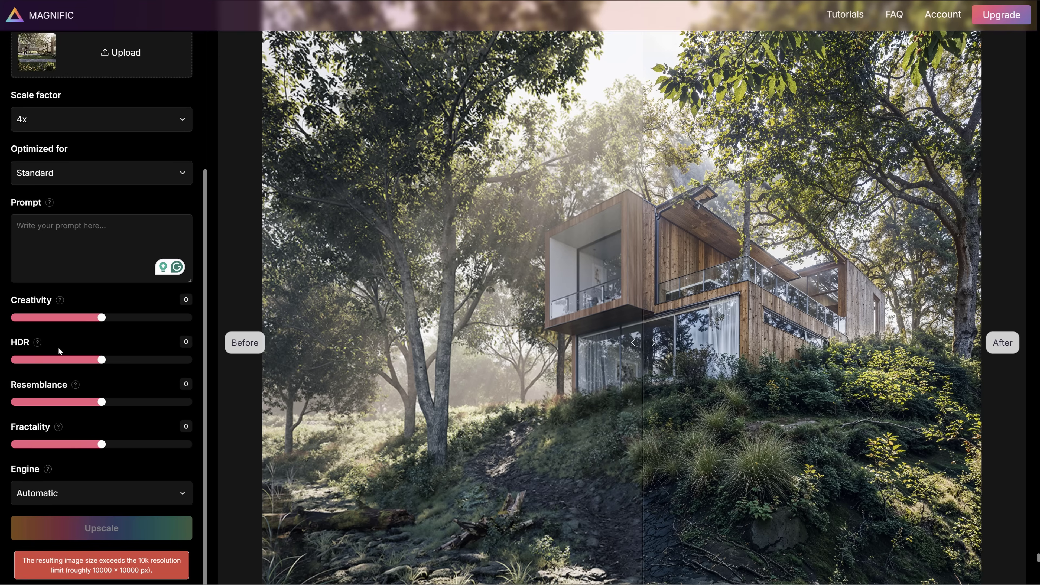
# Step: Read the help explanations for Resemblance and Fractality, and look at the Engine choices
pyautogui.click(76, 385)
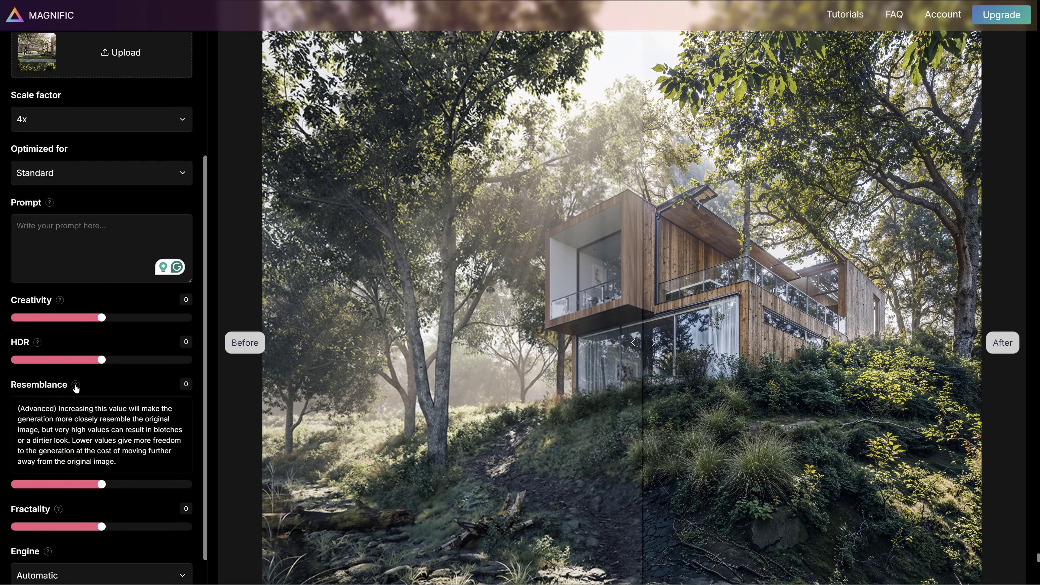
pyautogui.click(75, 386)
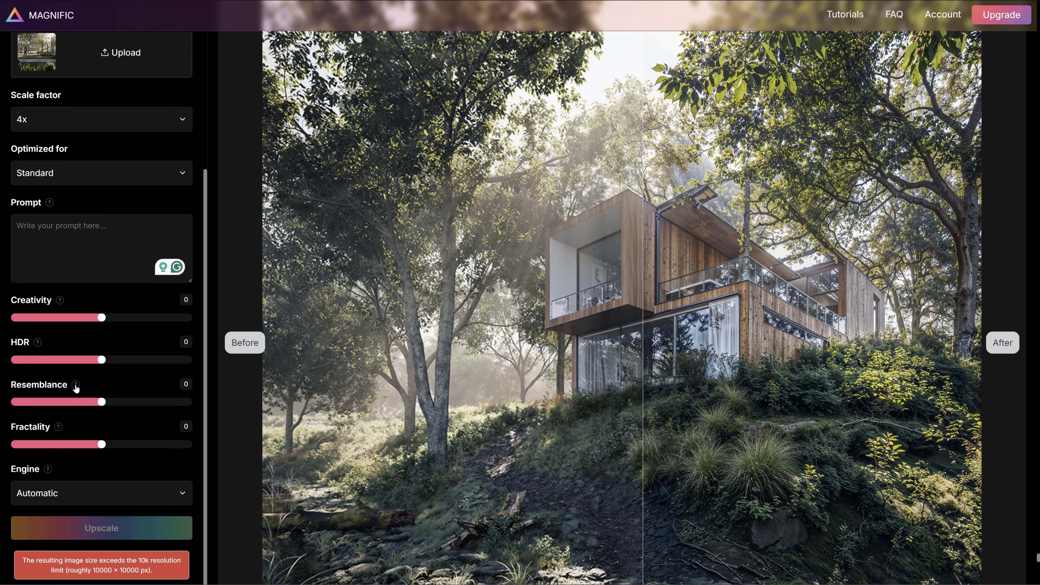
pyautogui.click(60, 427)
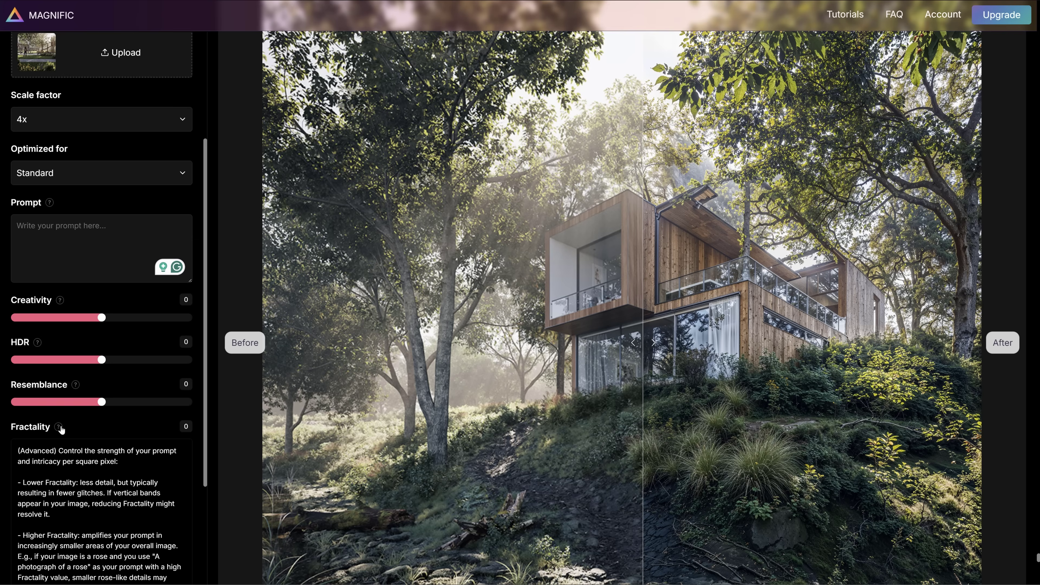
pyautogui.scroll(-3, 62, 428)
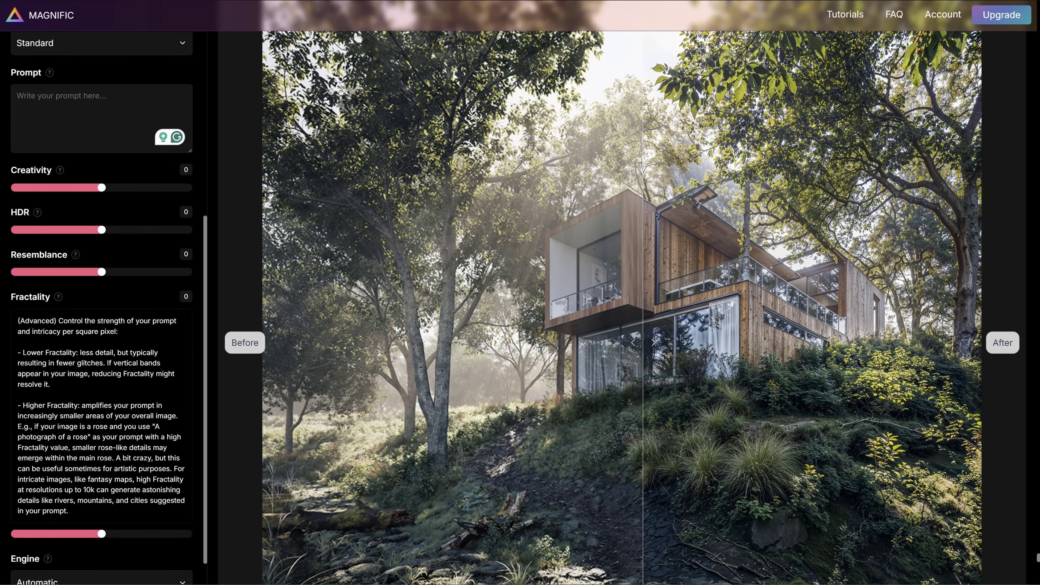
pyautogui.click(60, 300)
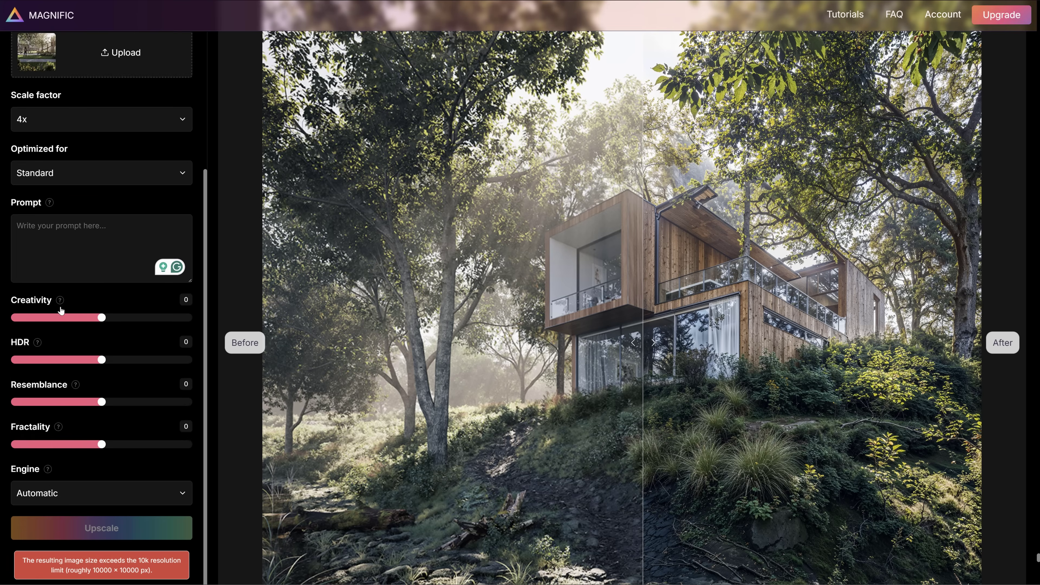
pyautogui.click(73, 493)
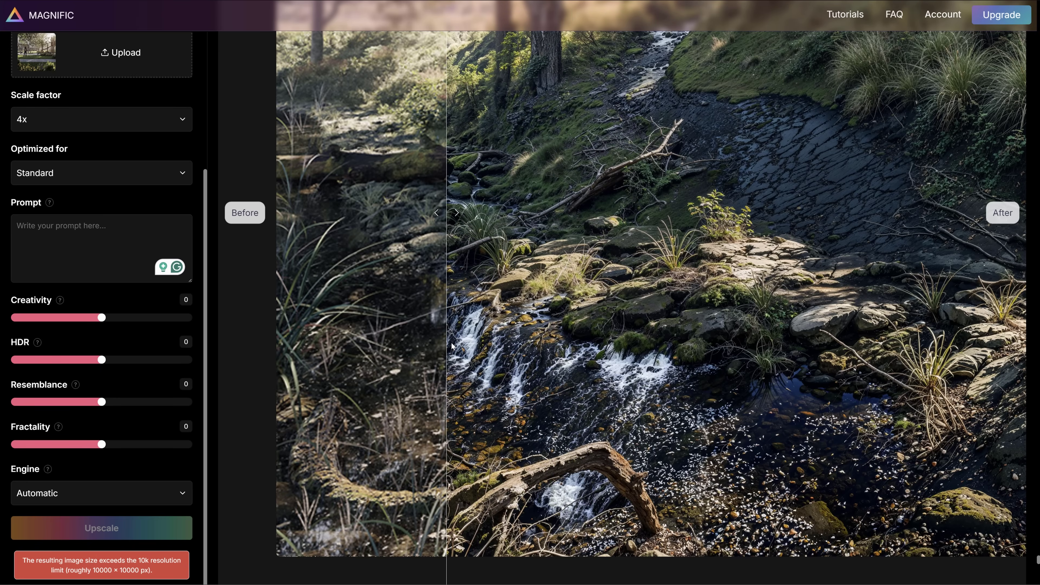
# Step: Compare the before and after versions of the upscaled forest house renders, especially around the trees, path, rocks and stream
pyautogui.scroll(-3, 450, 348)
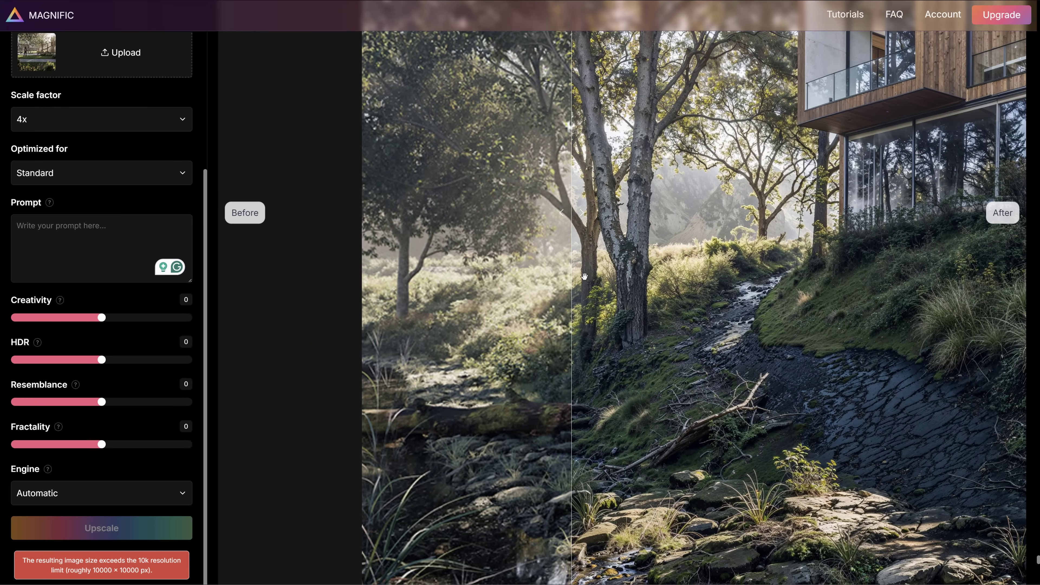
pyautogui.moveTo(584, 276); pyautogui.dragTo(292, 273)
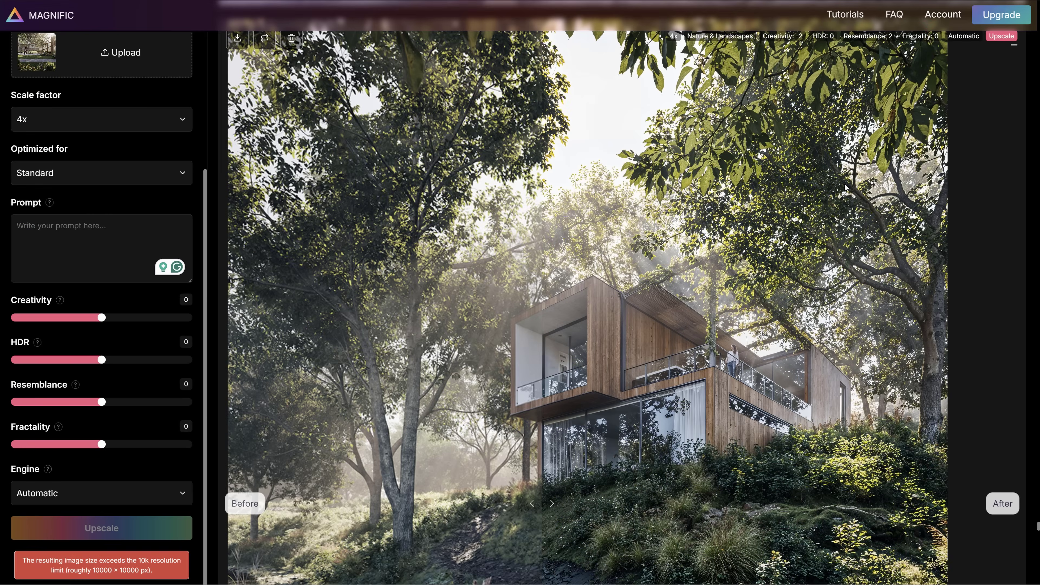
pyautogui.scroll(-6, 41, 576)
pyautogui.moveTo(542, 294); pyautogui.dragTo(309, 331)
pyautogui.scroll(6, 399, 485)
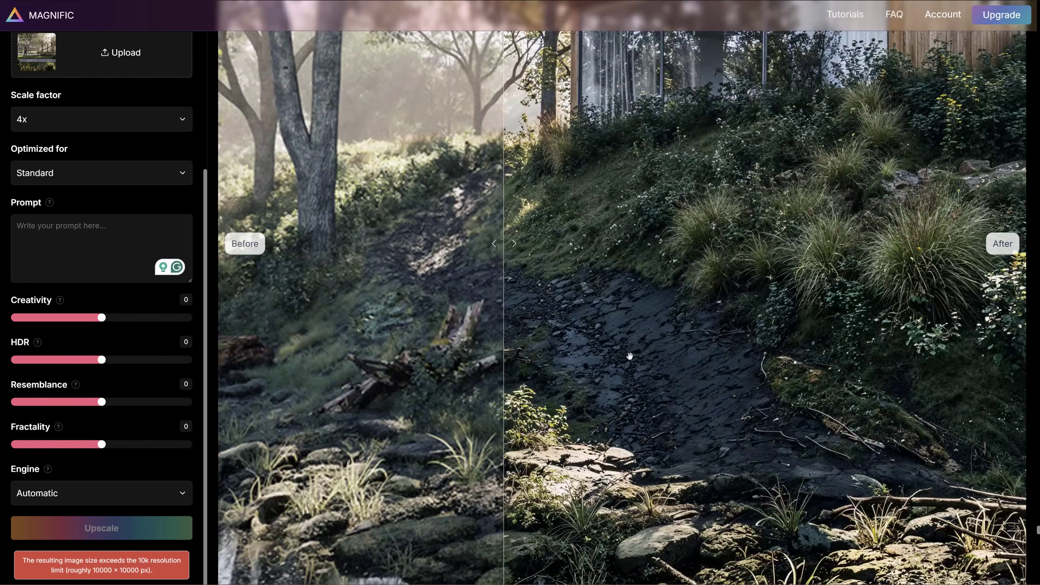
pyautogui.moveTo(630, 355); pyautogui.dragTo(788, 215)
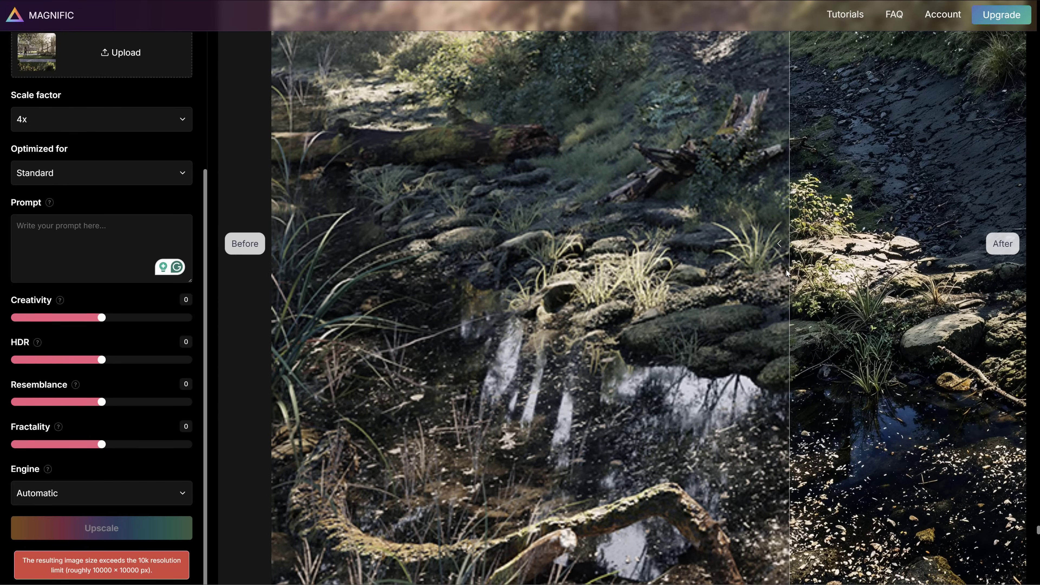
pyautogui.moveTo(791, 273); pyautogui.dragTo(457, 254)
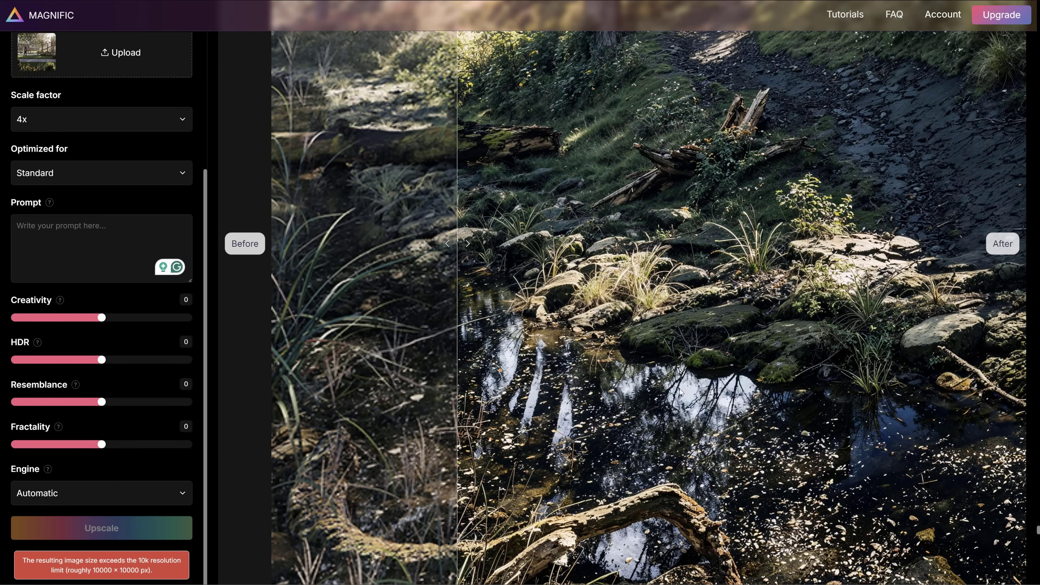
pyautogui.moveTo(556, 120); pyautogui.dragTo(357, 257)
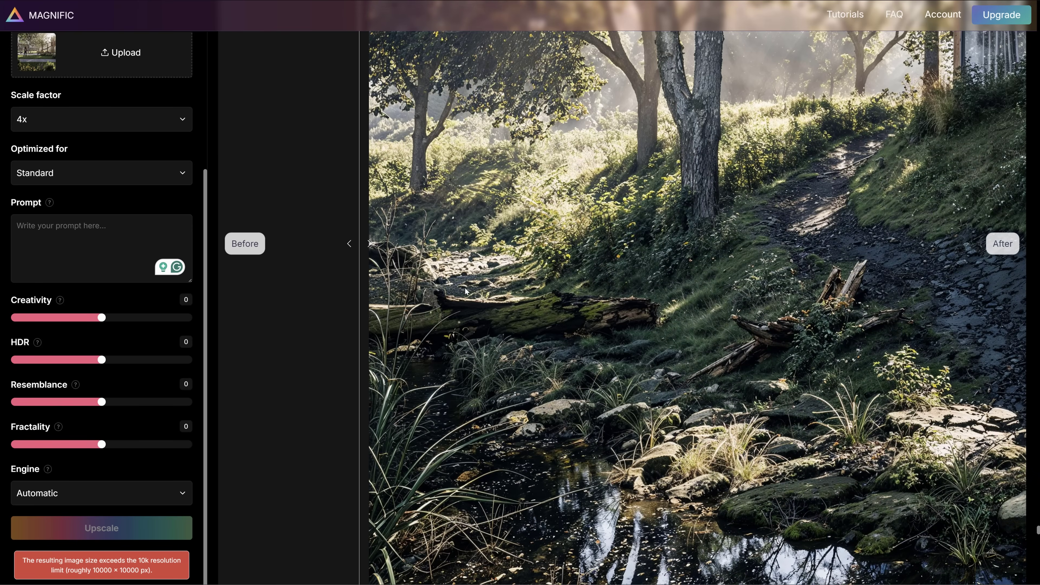
pyautogui.moveTo(413, 294); pyautogui.dragTo(673, 294)
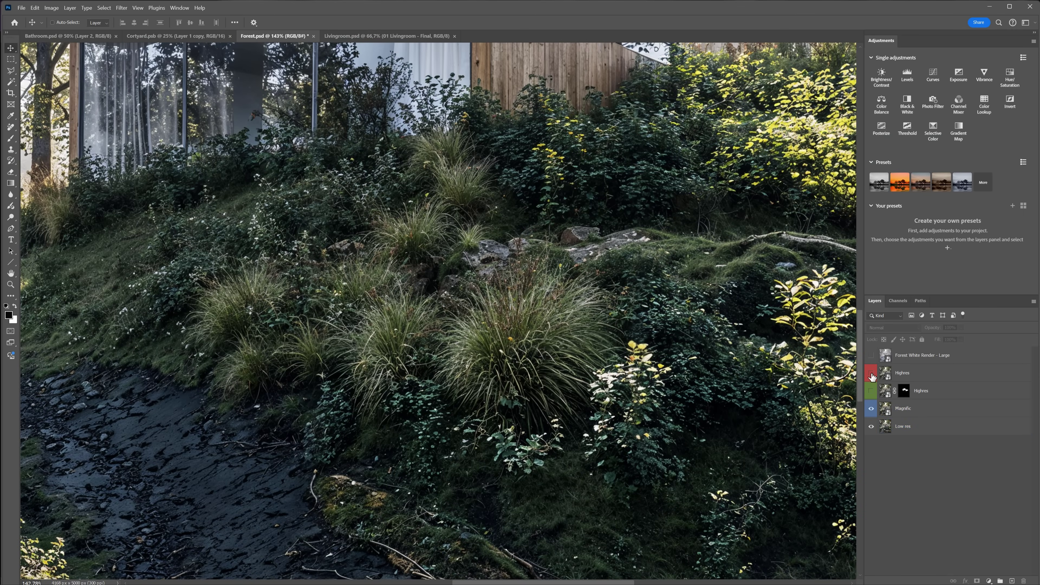
# Step: In Photoshop's Forest.psd, move the red Highres layer below Magnific and toggle Magnific's visibility to compare the hillside plants
pyautogui.moveTo(873, 377); pyautogui.dragTo(876, 411)
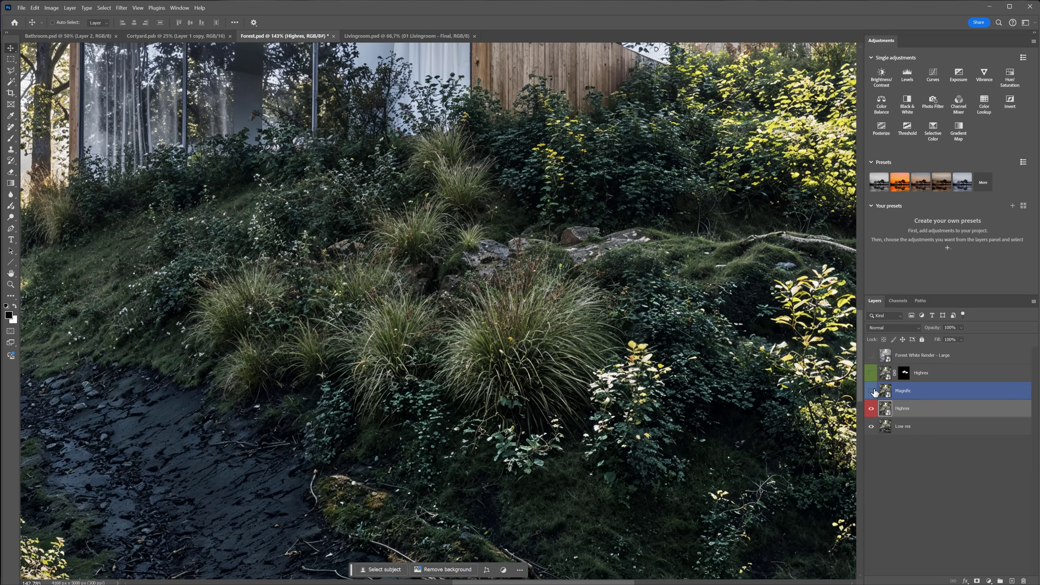
pyautogui.click(871, 391)
pyautogui.click(872, 391)
pyautogui.click(872, 392)
# Step: Compare the Magnific layer with the original Highres render across the hillside, tree trunks and forest path
pyautogui.scroll(-4, 681, 374)
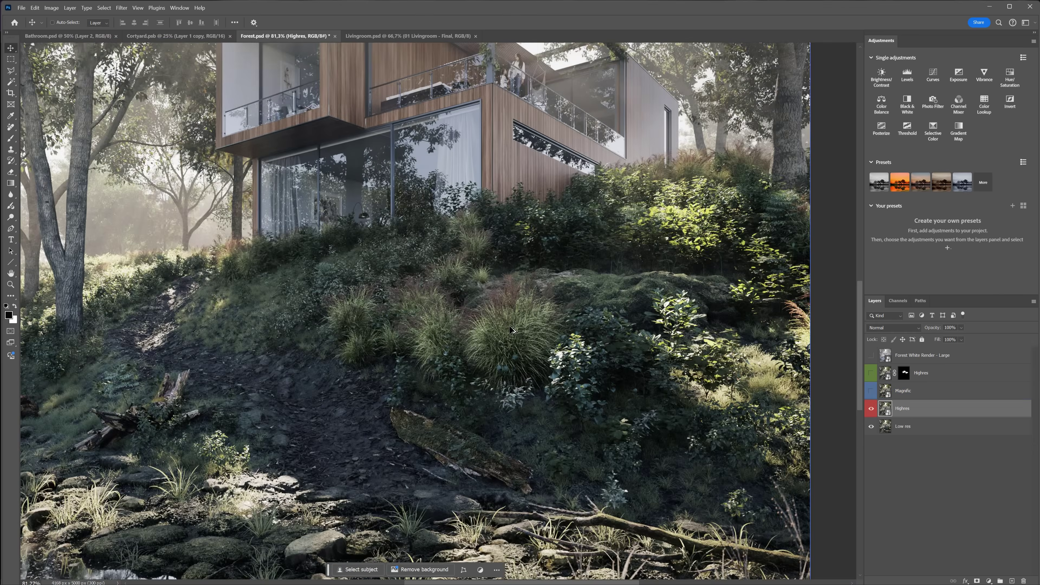
pyautogui.click(871, 391)
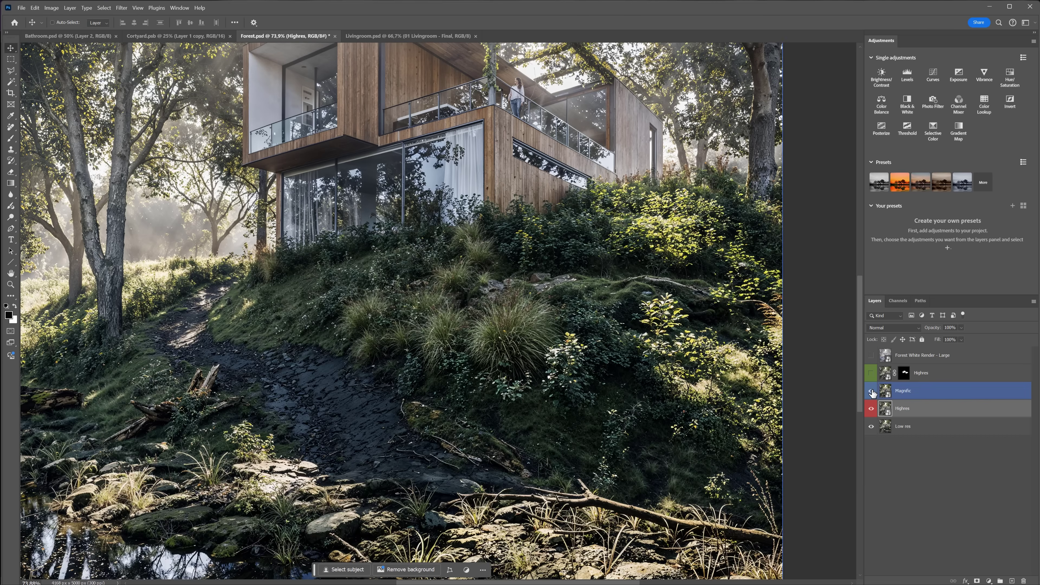
pyautogui.click(872, 392)
pyautogui.scroll(7, 87, 224)
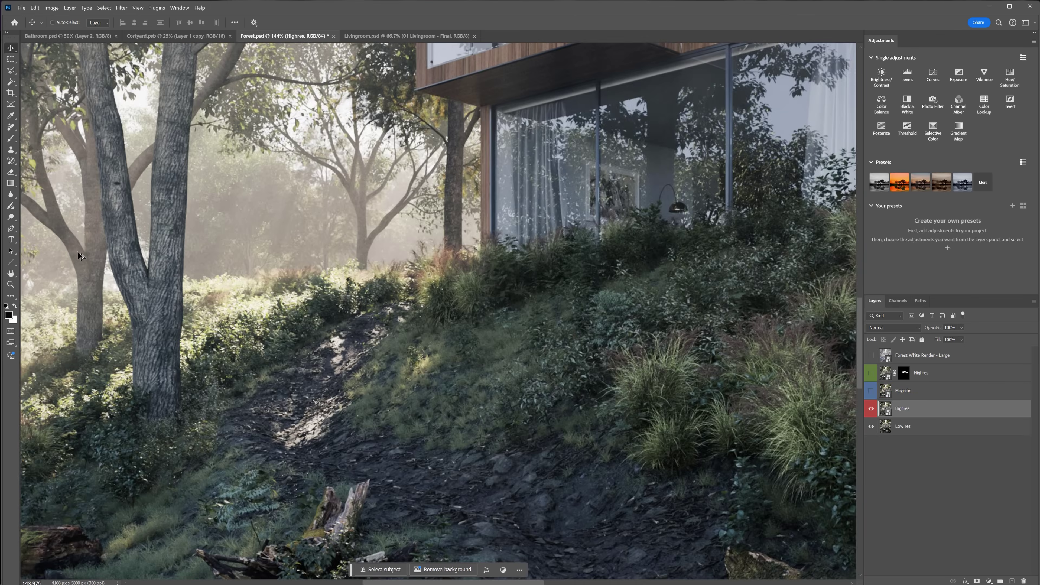
pyautogui.click(871, 391)
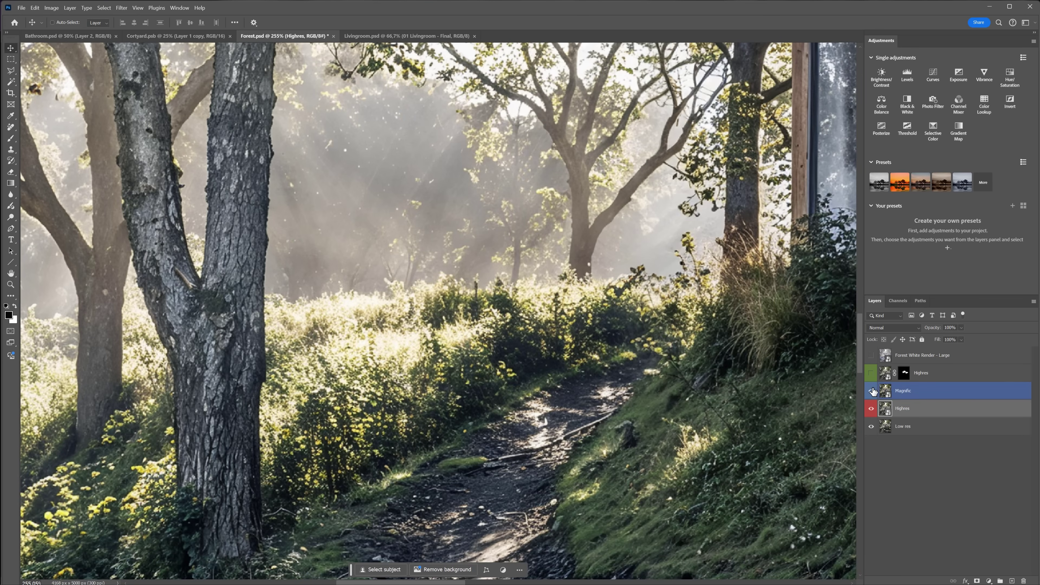
# Step: Compare the Magnific layer with the Highres render on the fallen log, rocks and stream bank
pyautogui.hotkey('ctrl', '0')
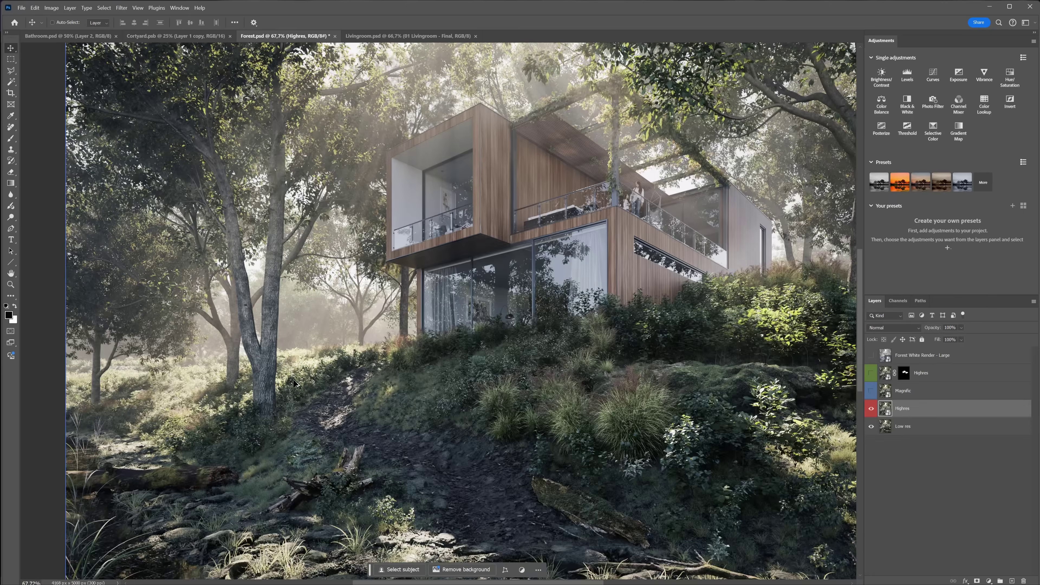
pyautogui.scroll(5, 270, 534)
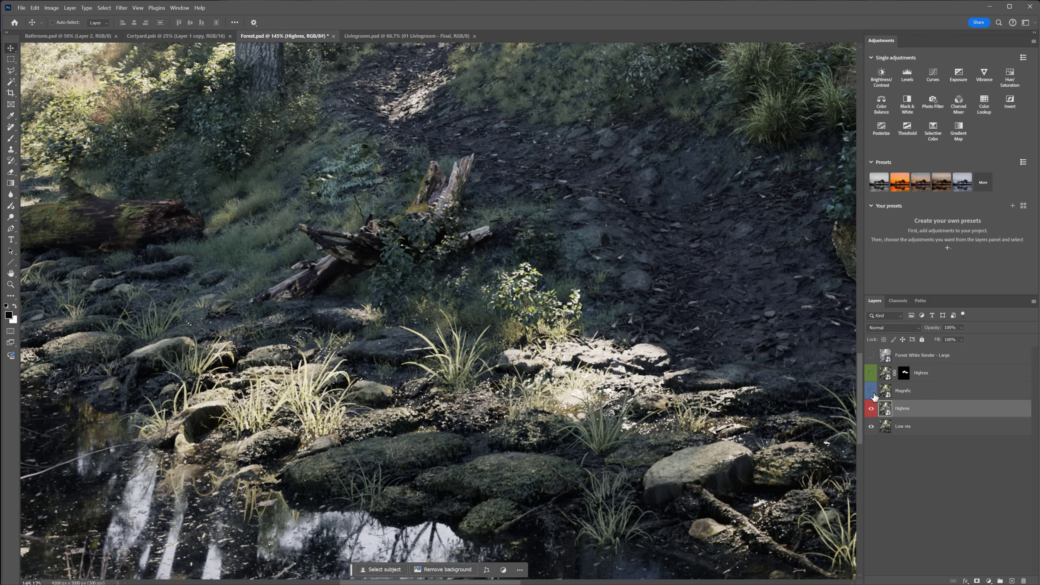
pyautogui.click(872, 391)
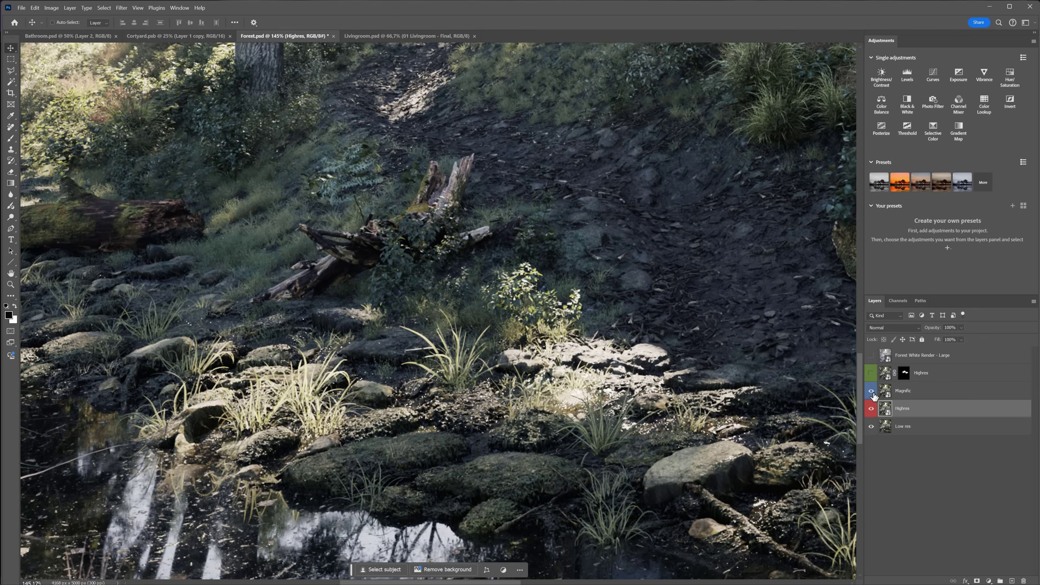
pyautogui.click(872, 392)
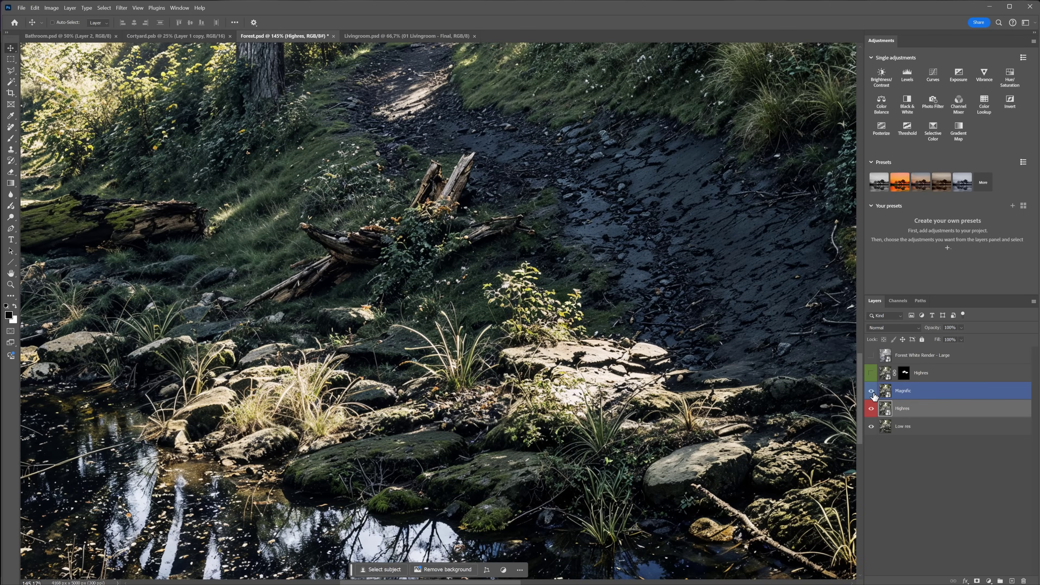
# Step: Compare the Magnific layer with the Highres render around the terrace, wood facade and neighbouring trees
pyautogui.moveTo(773, 200); pyautogui.dragTo(587, 420)
pyautogui.moveTo(369, 88); pyautogui.dragTo(582, 380)
pyautogui.click(871, 392)
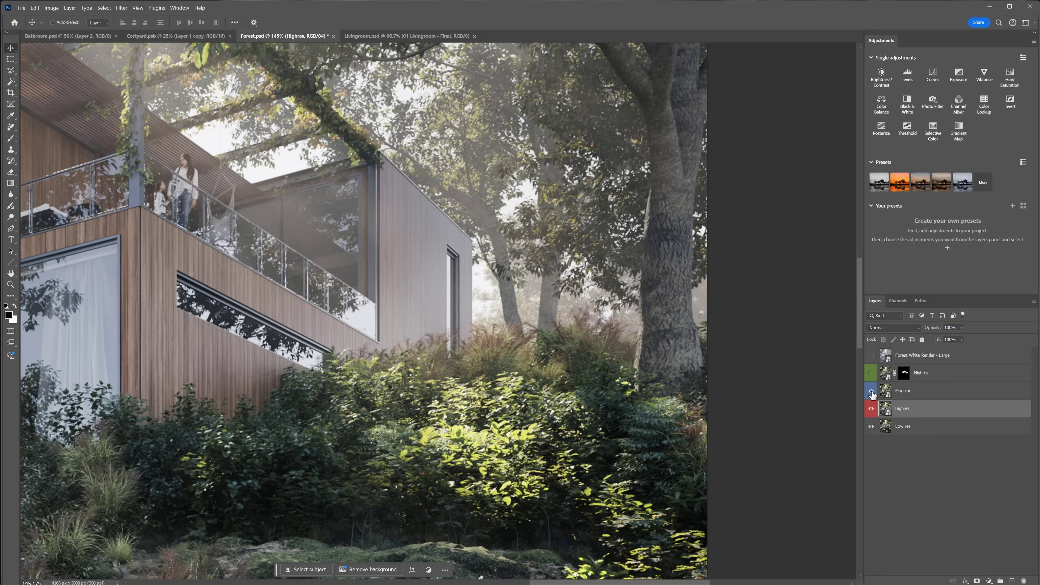
pyautogui.click(872, 391)
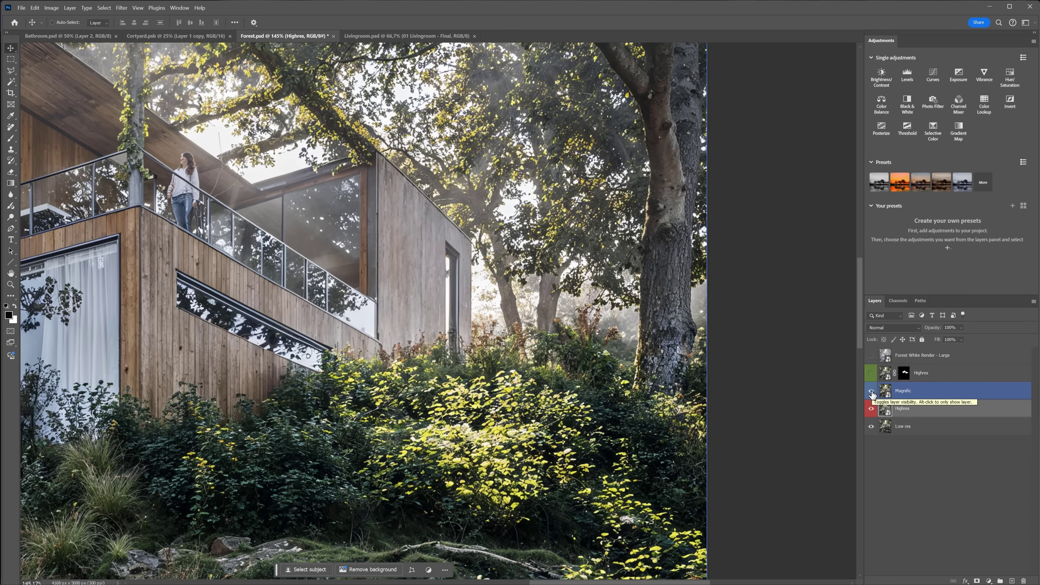
# Step: Show the masked green Highres layer above Magnific to restore the original render of the house
pyautogui.scroll(-10, 722, 371)
pyautogui.scroll(7, 232, 263)
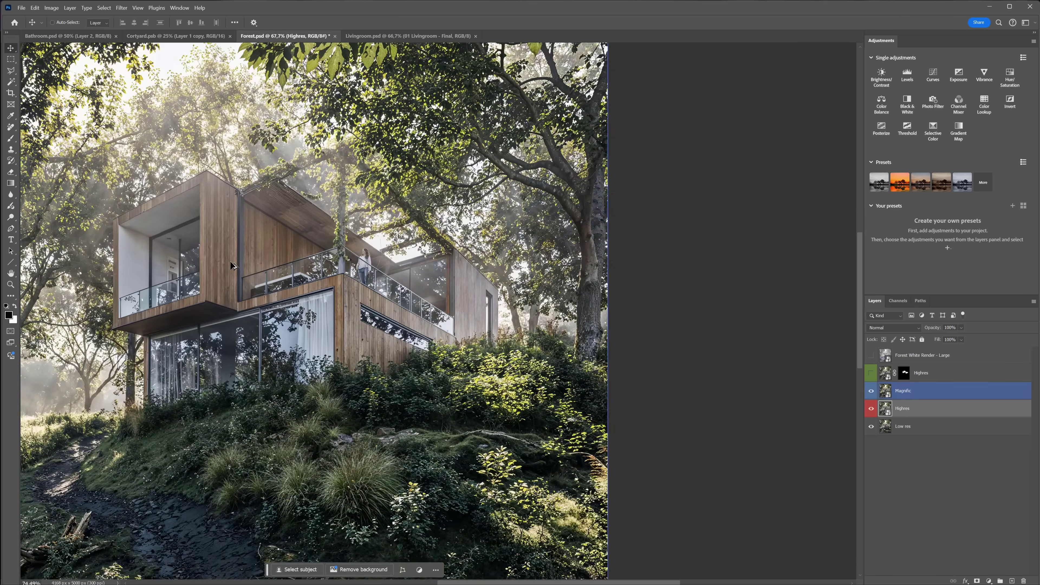
pyautogui.moveTo(342, 316); pyautogui.dragTo(423, 329)
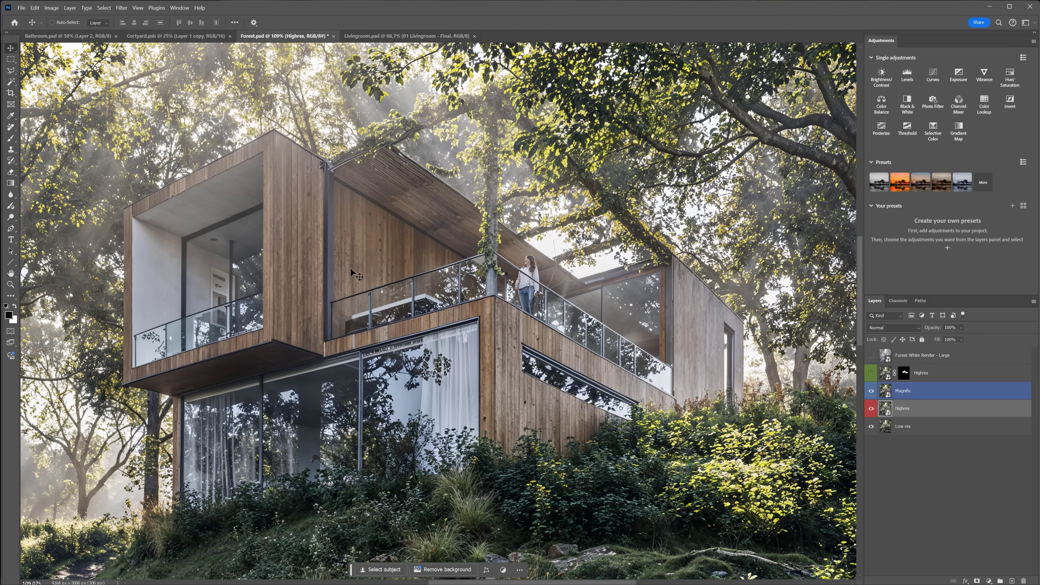
pyautogui.click(872, 373)
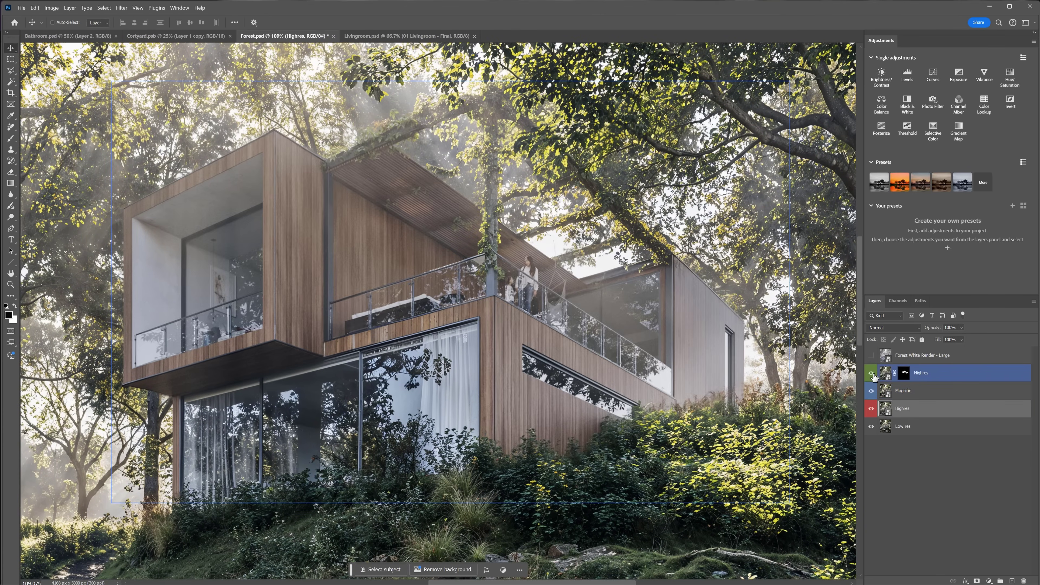
# Step: Select the green Highres layer's mask and brush white over the house's lower facade to bring back the original render
pyautogui.keyDown('alt'); pyautogui.click(904, 373); pyautogui.keyUp('alt')
pyautogui.keyDown('alt'); pyautogui.click(905, 374); pyautogui.keyUp('alt')
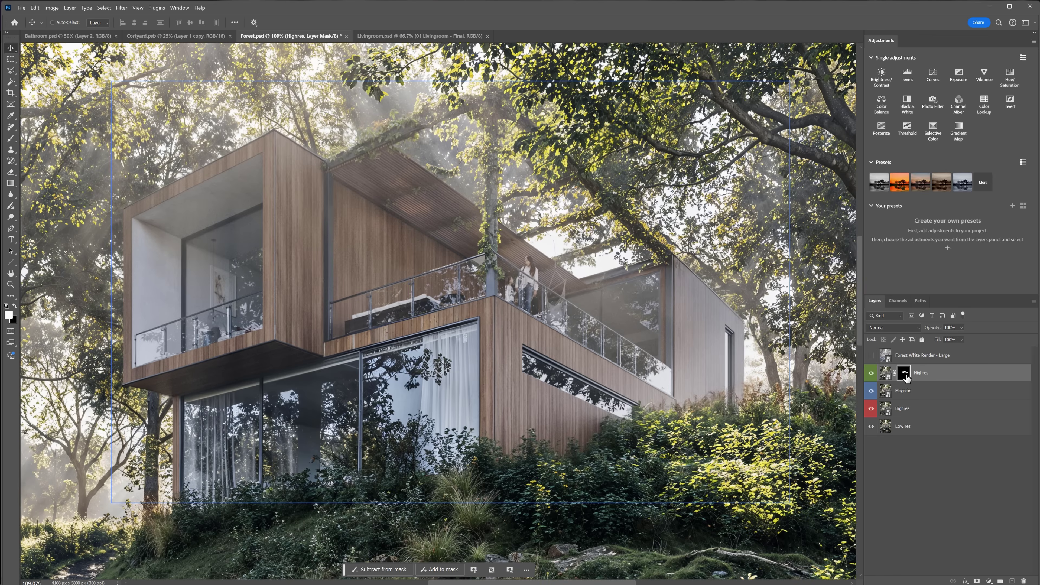
pyautogui.click(871, 373)
pyautogui.click(871, 374)
pyautogui.click(871, 374)
pyautogui.click(870, 373)
pyautogui.press('b')
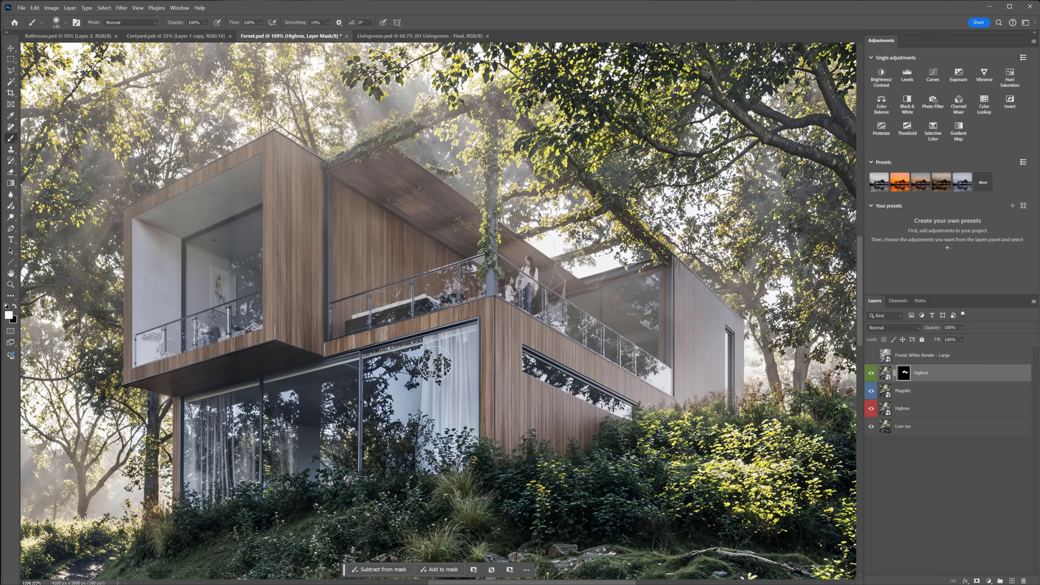
pyautogui.moveTo(328, 343); pyautogui.dragTo(503, 314)
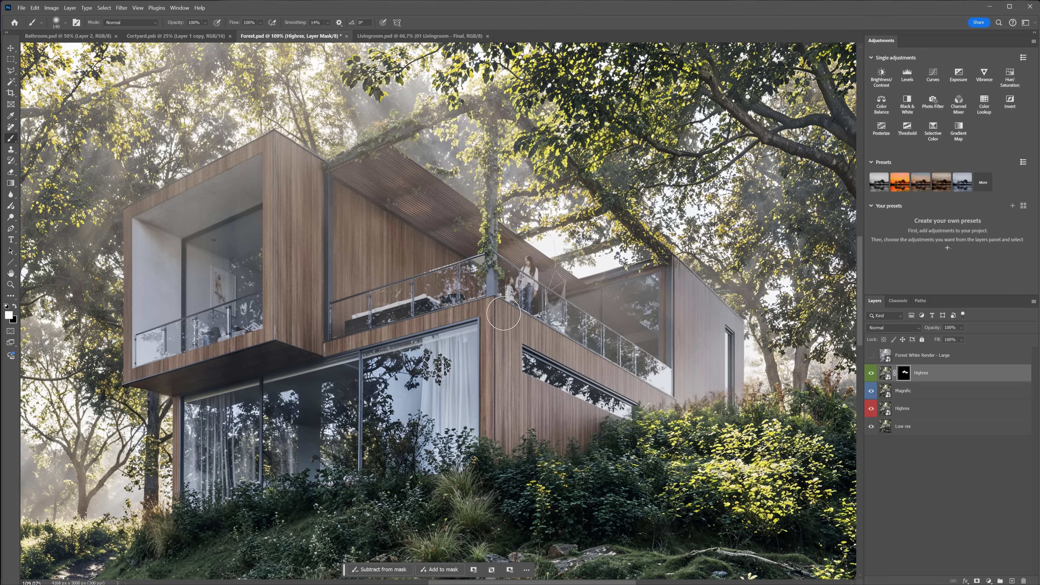
# Step: Compare the image with the green masked Highres layer off and on, then with the red Highres layer off and on
pyautogui.keyDown('alt'); pyautogui.click(869, 373); pyautogui.keyUp('alt')
pyautogui.keyDown('alt'); pyautogui.click(868, 374); pyautogui.keyUp('alt')
pyautogui.scroll(-3, 737, 395)
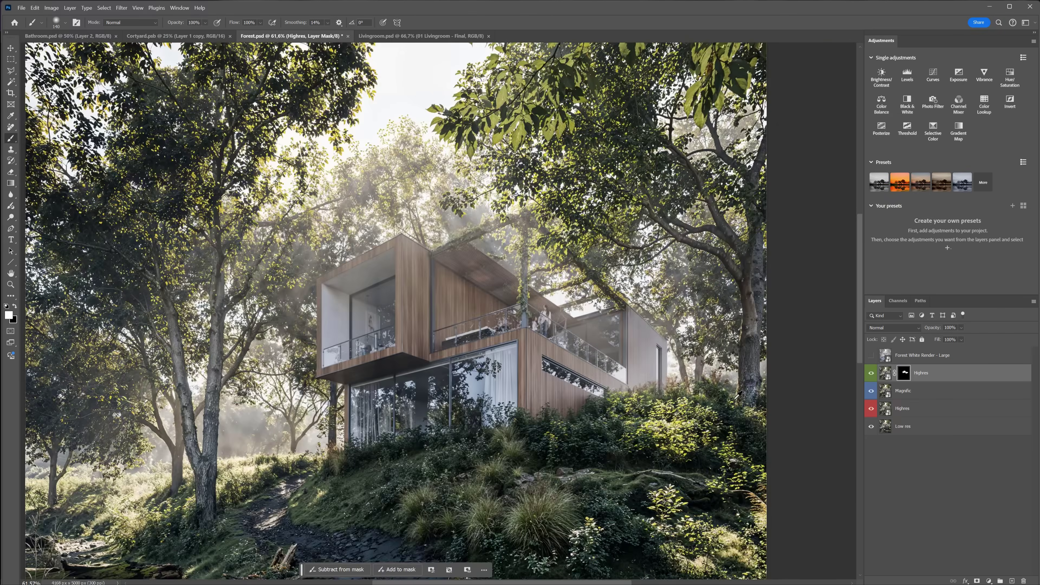
pyautogui.keyDown('alt'); pyautogui.click(871, 409); pyautogui.keyUp('alt')
pyautogui.keyDown('alt'); pyautogui.click(871, 408); pyautogui.keyUp('alt')
pyautogui.scroll(-2, 592, 327)
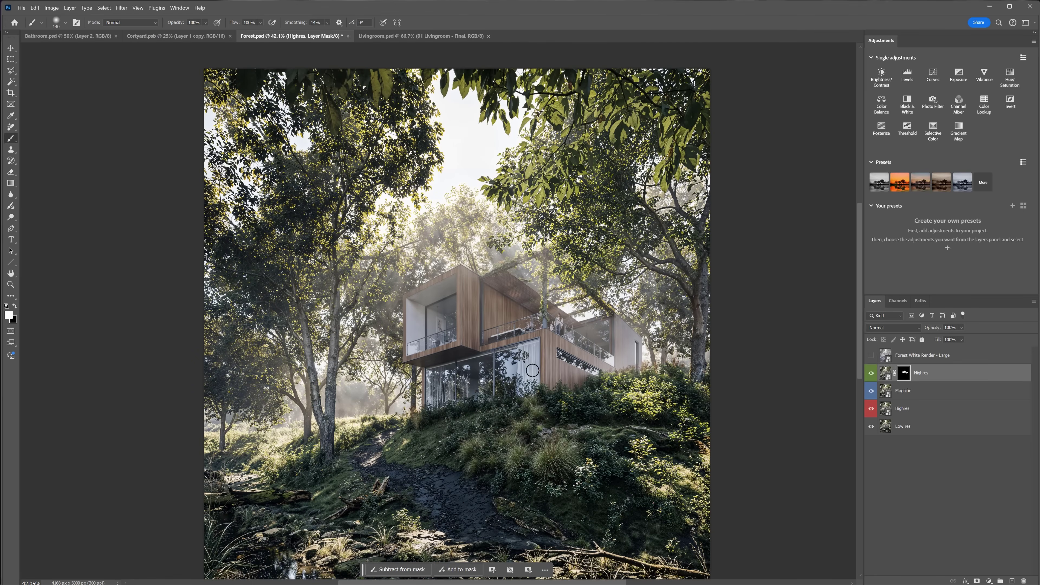
# Step: Compare the Forest White Render - Large layer with the final image around the forest path, fallen log and stream bank
pyautogui.scroll(6, 497, 463)
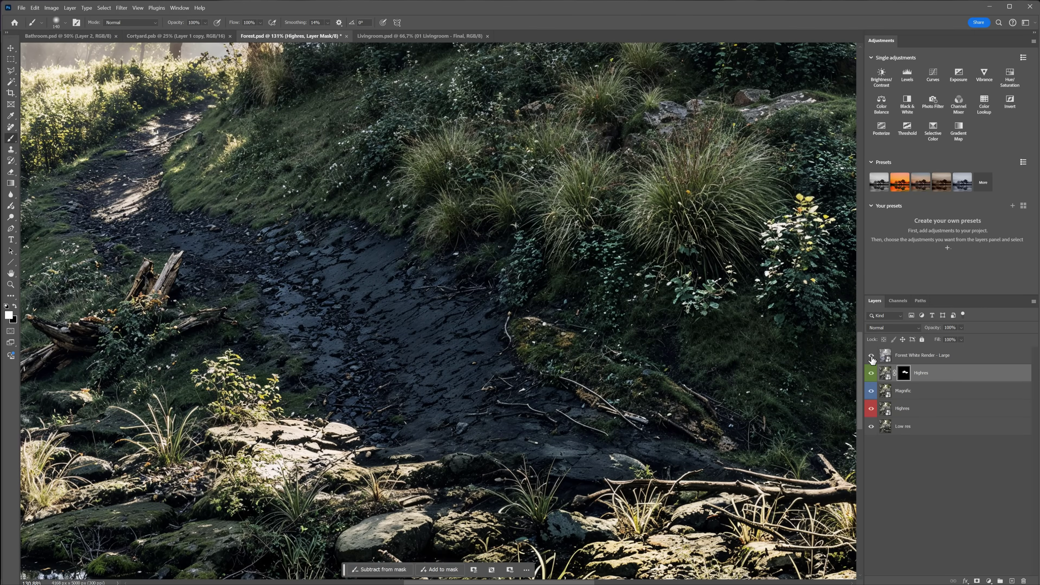
pyautogui.click(872, 356)
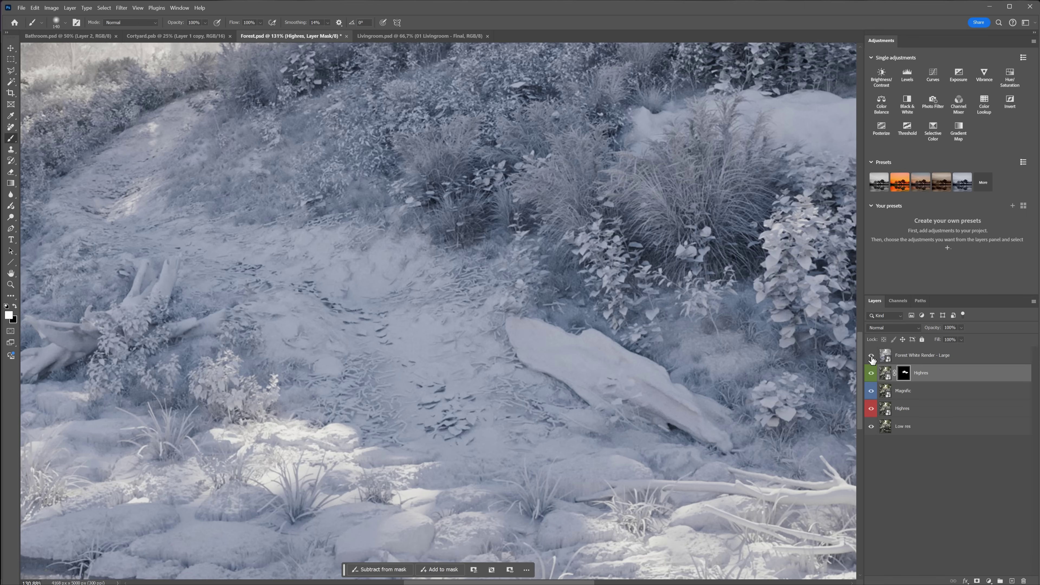
pyautogui.moveTo(281, 373); pyautogui.dragTo(772, 119)
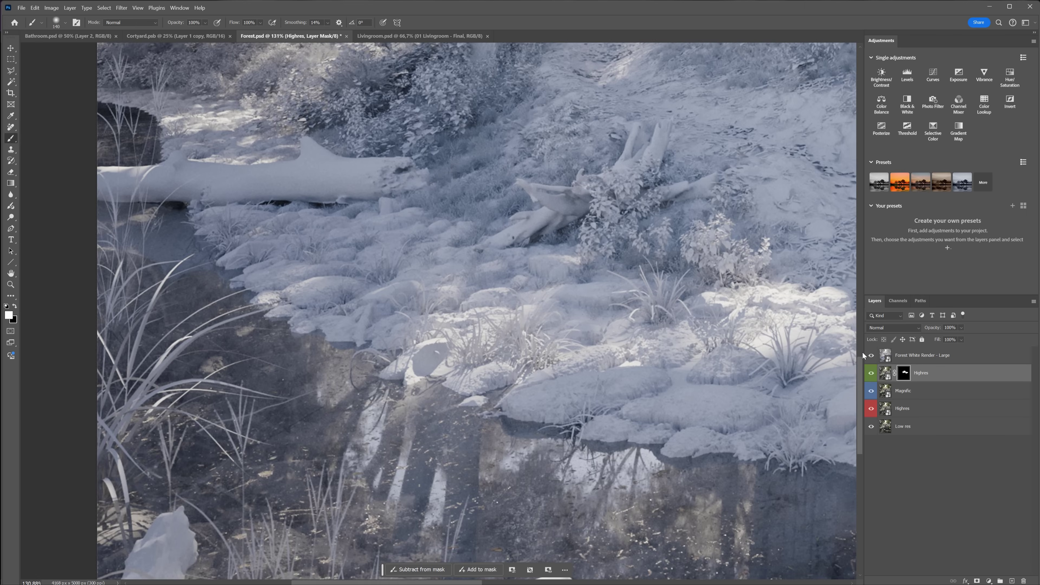
pyautogui.click(870, 356)
pyautogui.click(871, 356)
pyautogui.click(871, 355)
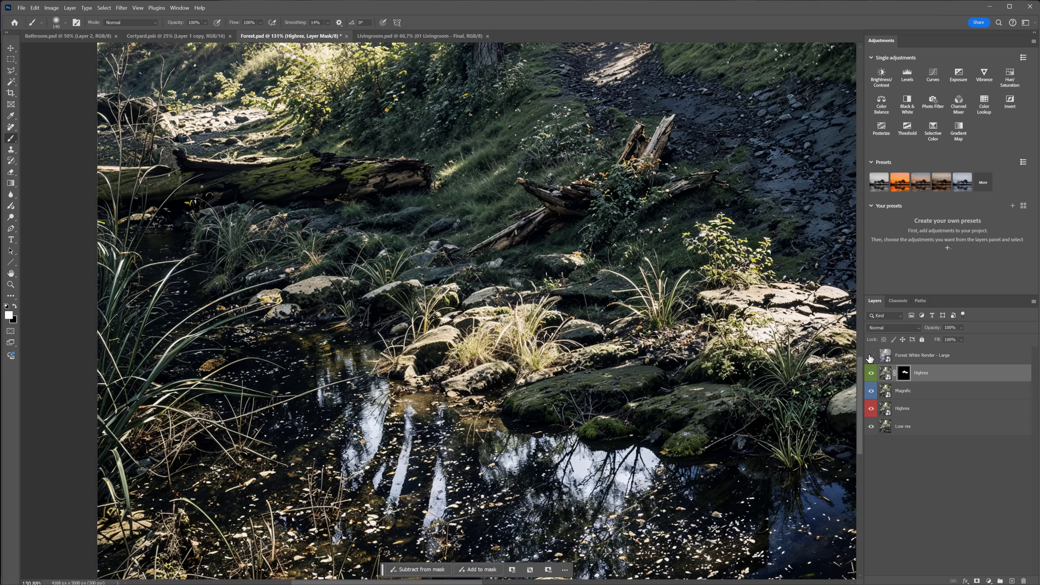
pyautogui.click(871, 355)
pyautogui.click(872, 356)
# Step: Compare the Forest White Render - Large layer with the final image at the long branch and rocks beside the water
pyautogui.moveTo(712, 375); pyautogui.dragTo(491, 164)
pyautogui.moveTo(847, 226); pyautogui.dragTo(589, 512)
pyautogui.moveTo(687, 278); pyautogui.dragTo(594, 256)
pyautogui.click(872, 356)
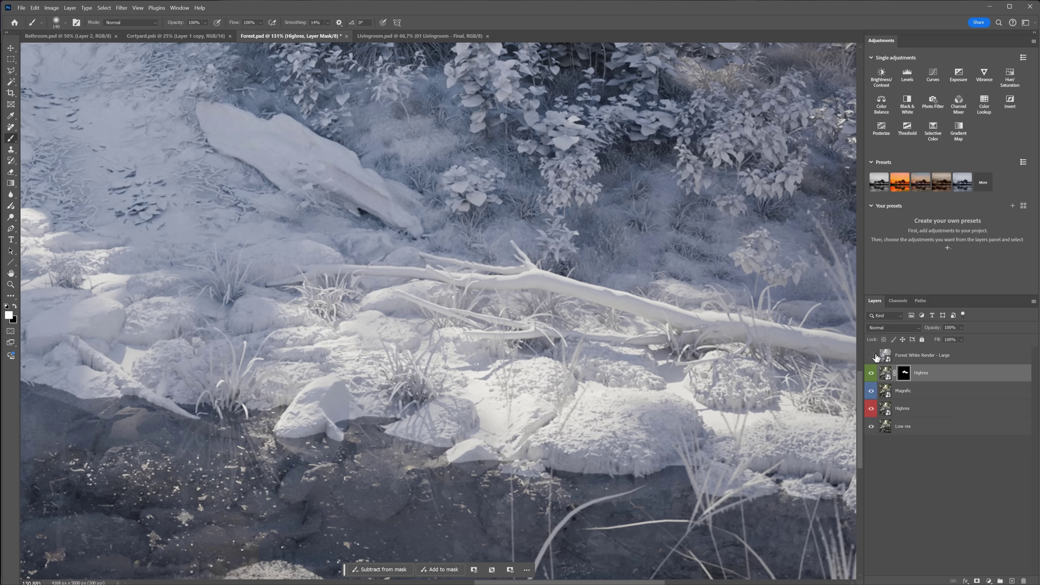
pyautogui.click(875, 356)
pyautogui.click(875, 357)
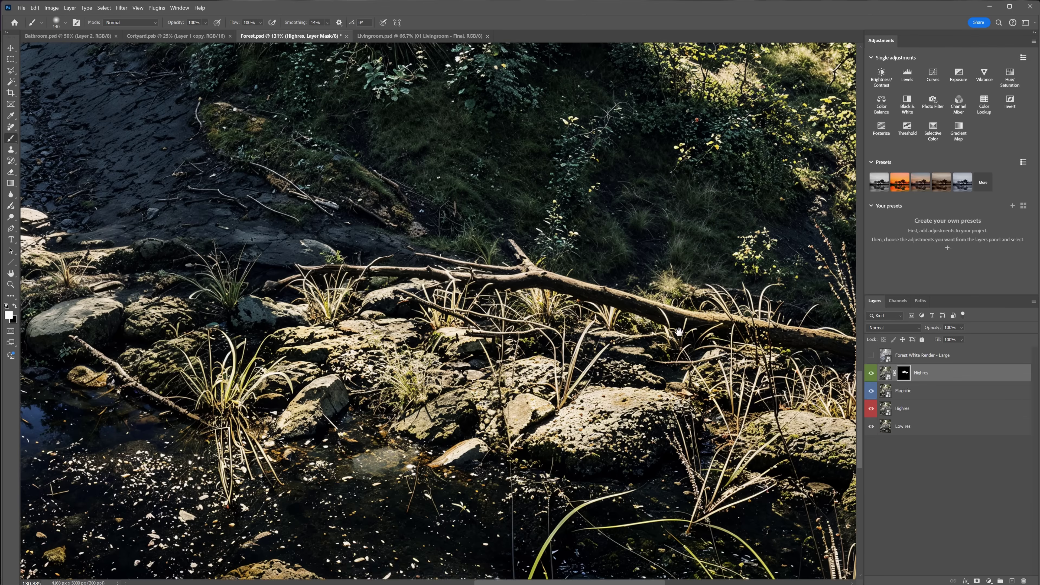
# Step: Compare the Forest White Render - Large layer with the final image on the shrubs and grasses below the house
pyautogui.moveTo(725, 147); pyautogui.dragTo(704, 401)
pyautogui.moveTo(688, 176); pyautogui.dragTo(712, 360)
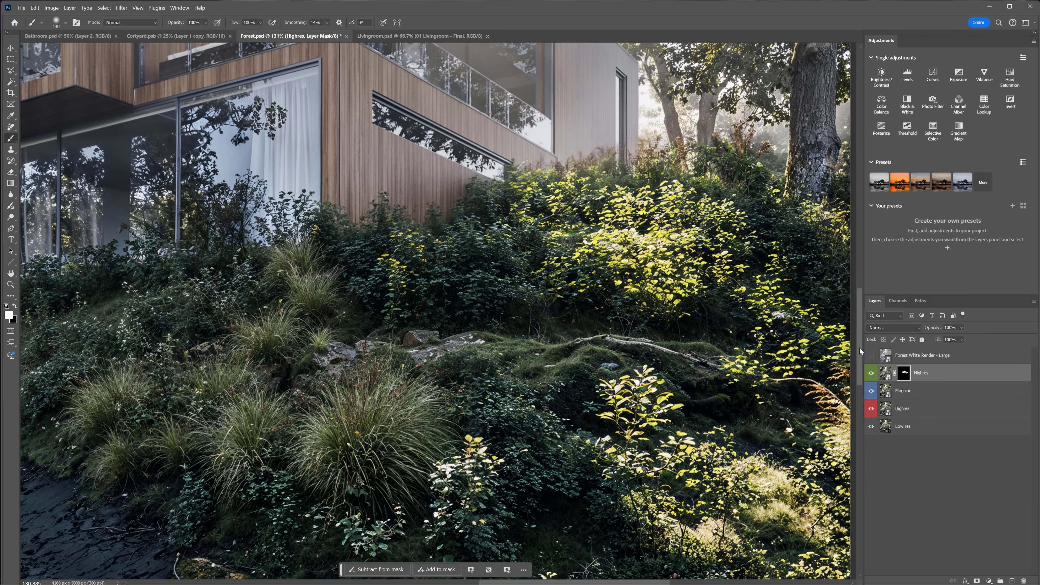
pyautogui.click(871, 356)
pyautogui.click(871, 356)
pyautogui.click(871, 356)
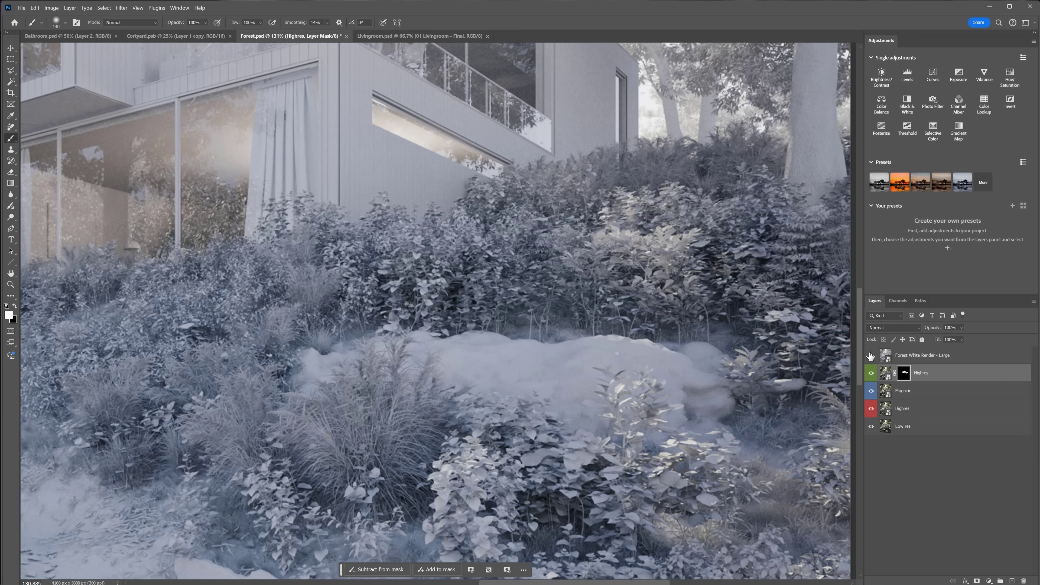
pyautogui.click(871, 356)
# Step: Compare the Forest White Render - Large layer with the final image around the terrace and the large tree beside it
pyautogui.moveTo(857, 330); pyautogui.dragTo(858, 286)
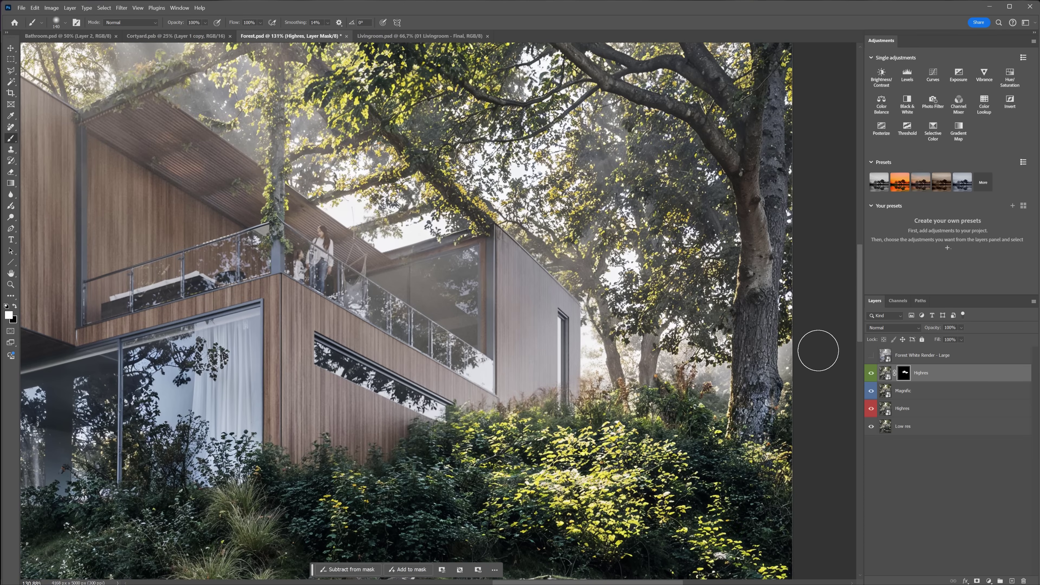
pyautogui.click(871, 356)
pyautogui.click(870, 355)
pyautogui.click(870, 355)
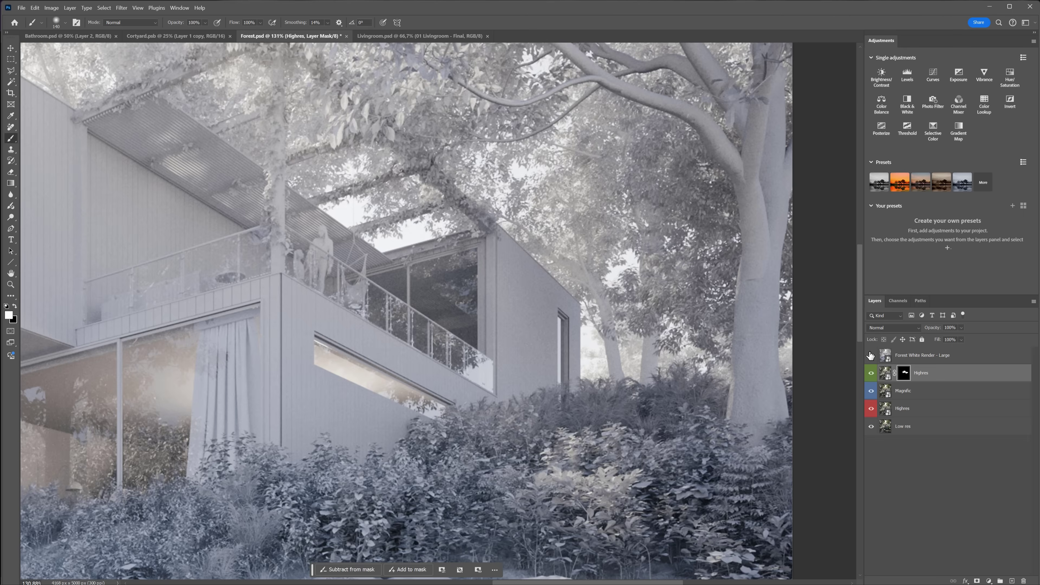
pyautogui.click(871, 355)
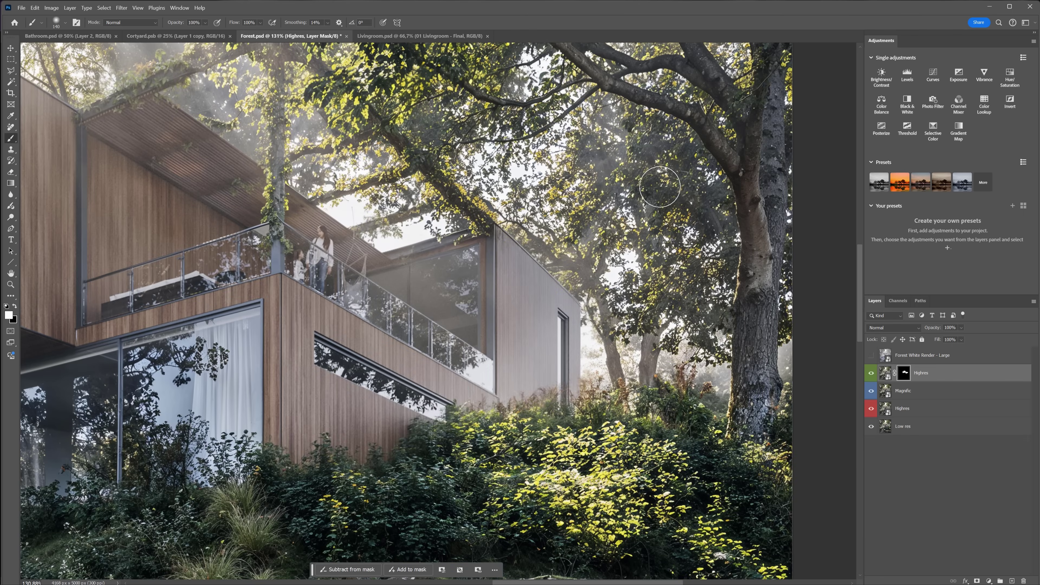
# Step: Compare the Forest White Render - Large layer with the final image on the glazed ground floor and grassy slope
pyautogui.moveTo(283, 272); pyautogui.dragTo(689, 120)
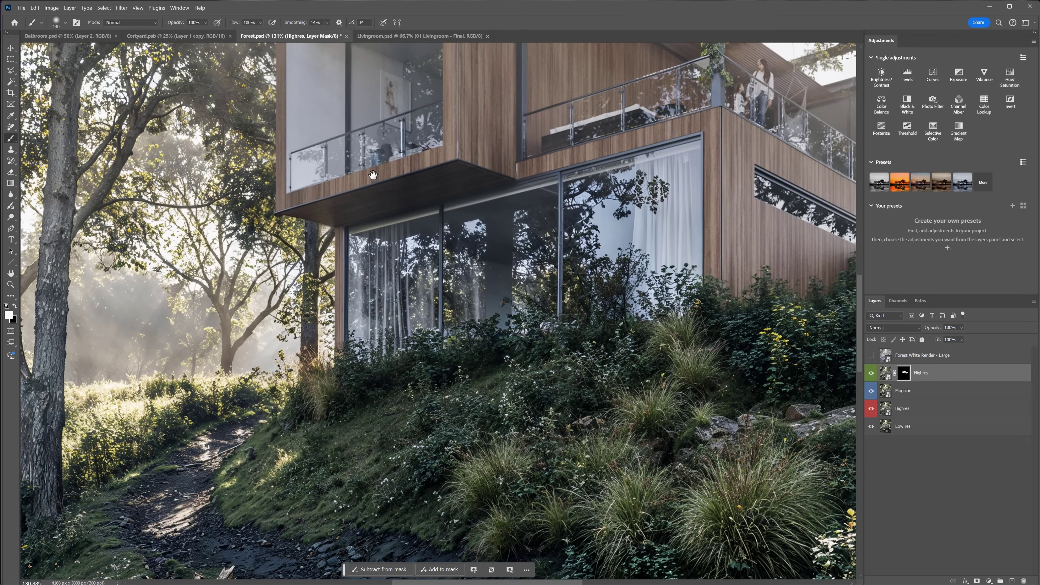
pyautogui.click(870, 357)
pyautogui.click(871, 357)
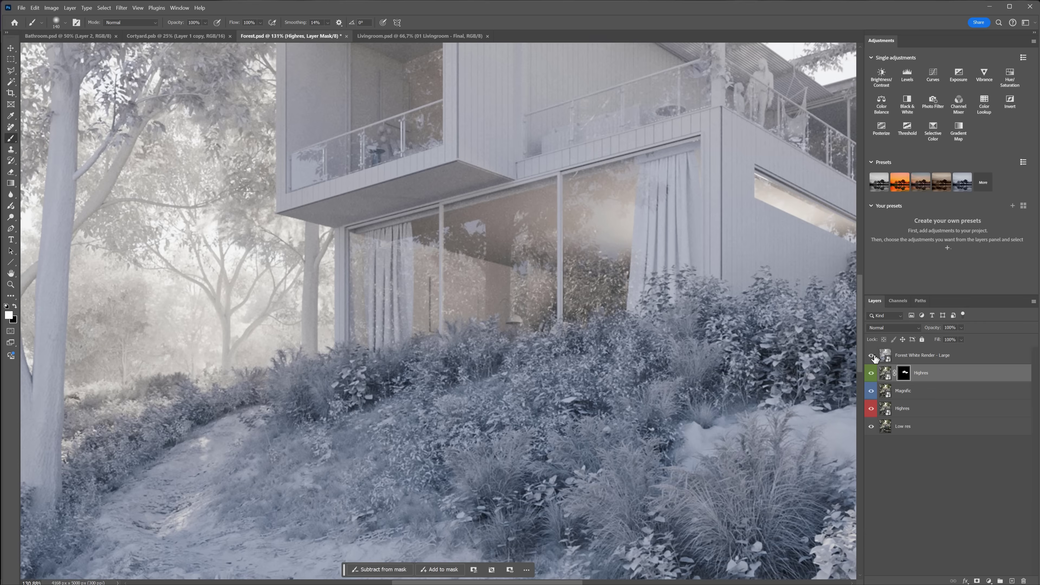
pyautogui.click(872, 356)
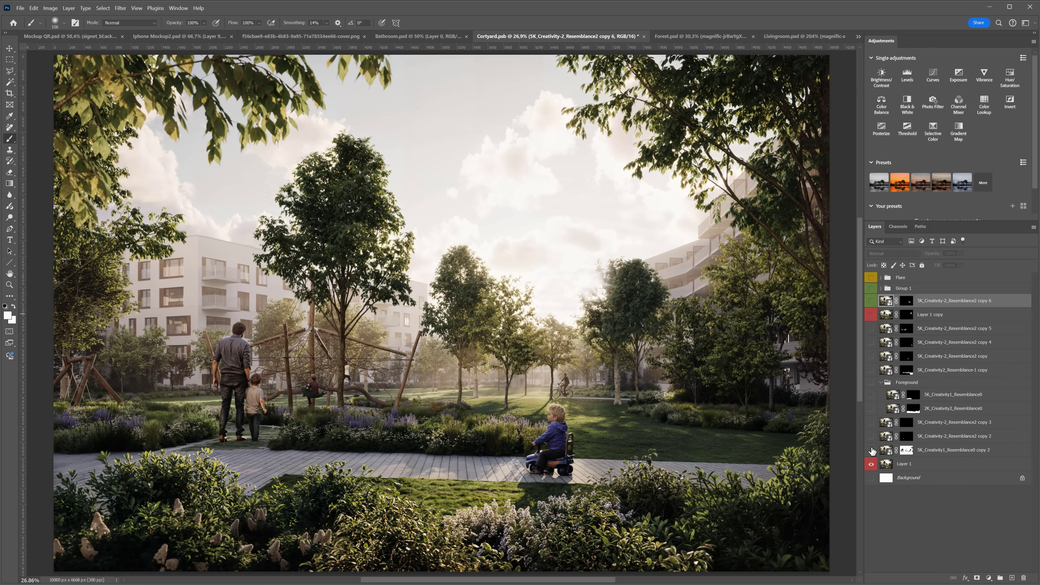
# Step: In Courtyard.psb, isolate the masked SK_Creativity1_Resemblance0 copy 2 layer by hiding Layer 1, and show the layers from the Foreground group up to copy 5
pyautogui.click(871, 450)
pyautogui.click(871, 463)
pyautogui.click(871, 451)
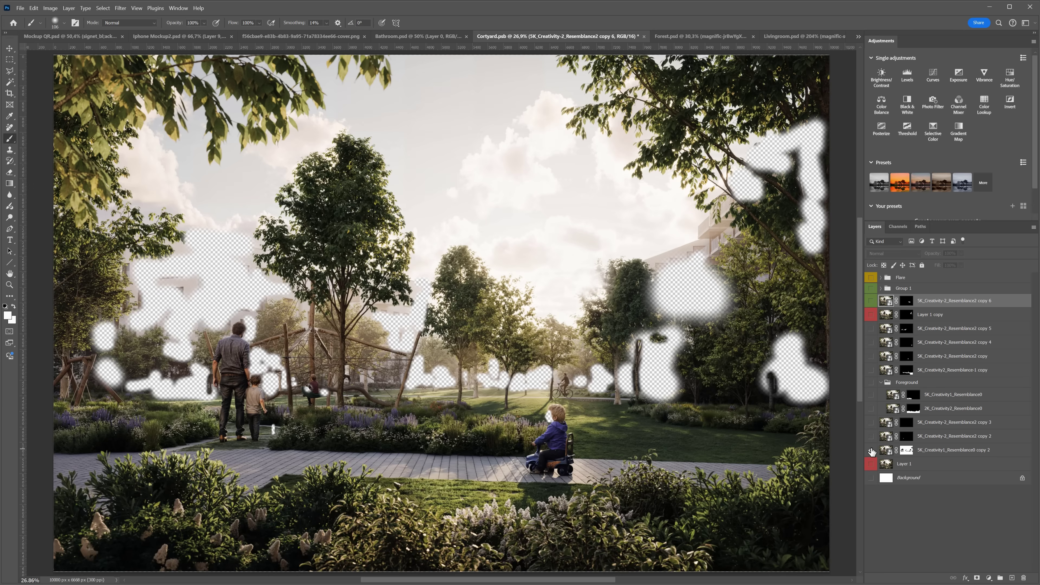
pyautogui.moveTo(871, 408); pyautogui.dragTo(873, 325)
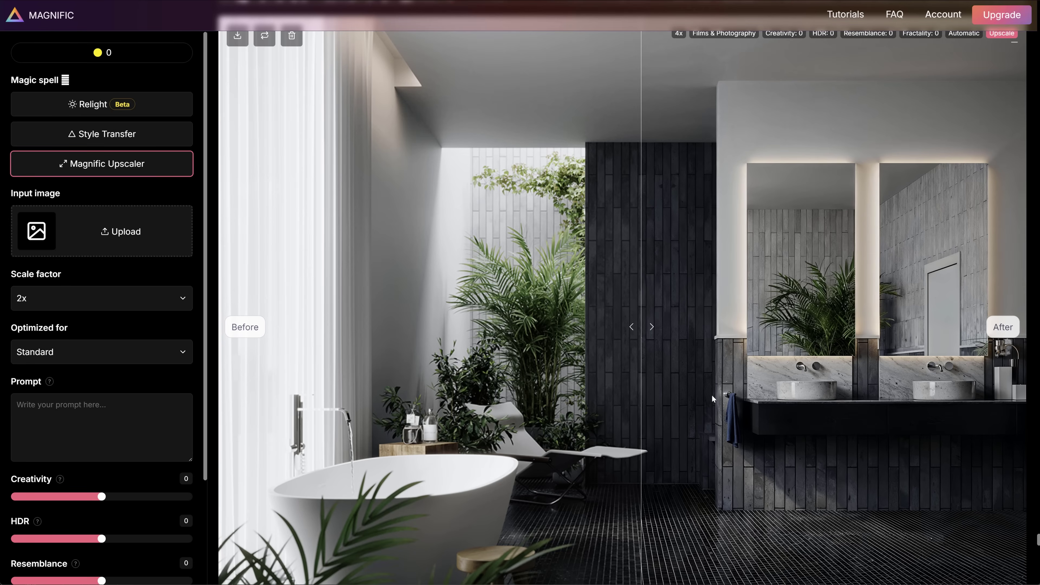
# Step: In Magnific, compare before and after on the bathroom's Films & Photography result and the Nature & Landscapes result with Creativity 2, Resemblance -2
pyautogui.moveTo(638, 330)
pyautogui.mouseDown()
pyautogui.moveTo(958, 335)
pyautogui.moveTo(263, 331)
pyautogui.mouseUp()
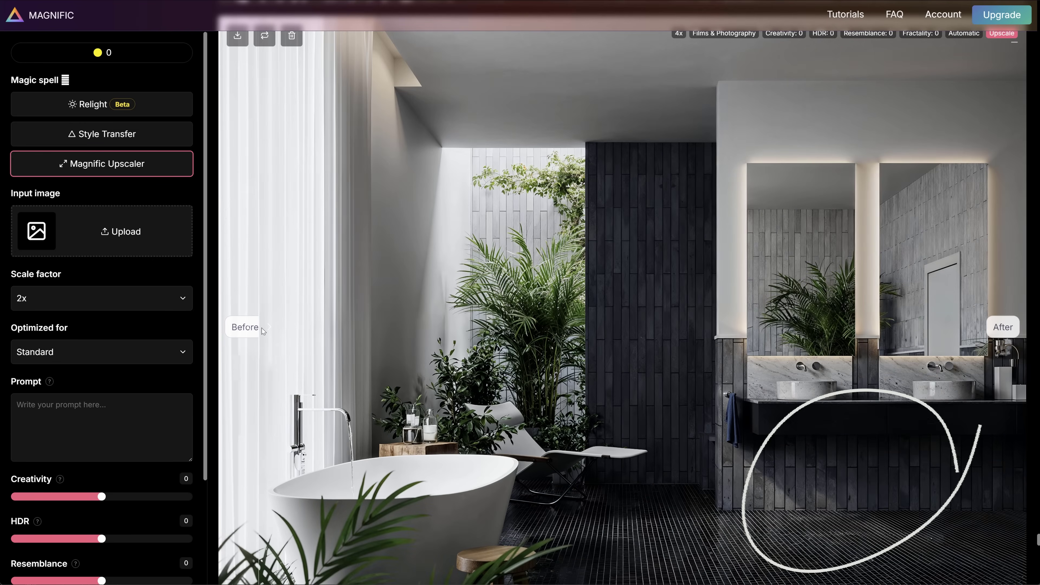
pyautogui.moveTo(263, 331)
pyautogui.mouseDown()
pyautogui.moveTo(923, 310)
pyautogui.moveTo(353, 312)
pyautogui.mouseUp()
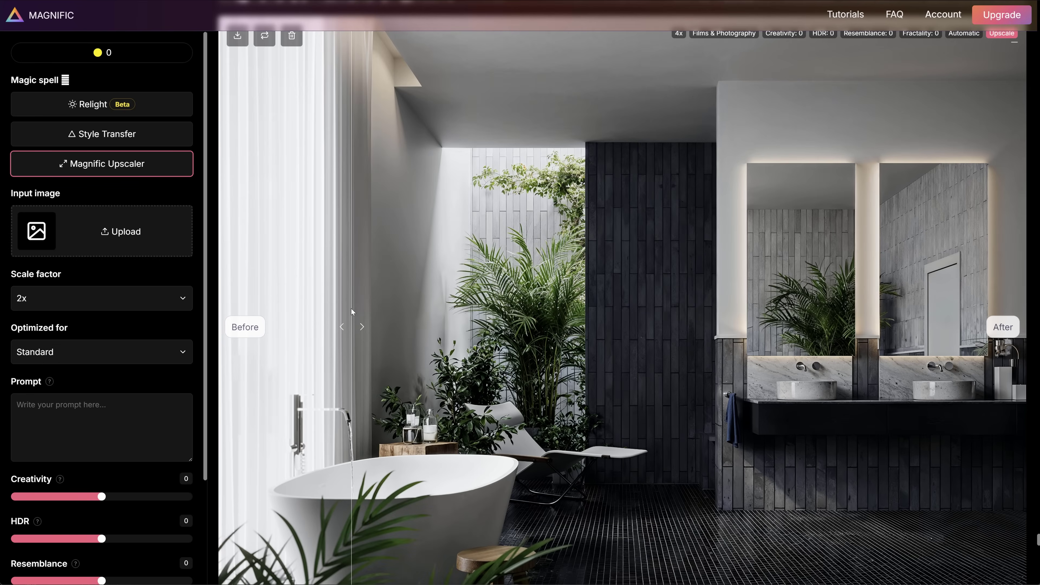
pyautogui.scroll(1, 620, 313)
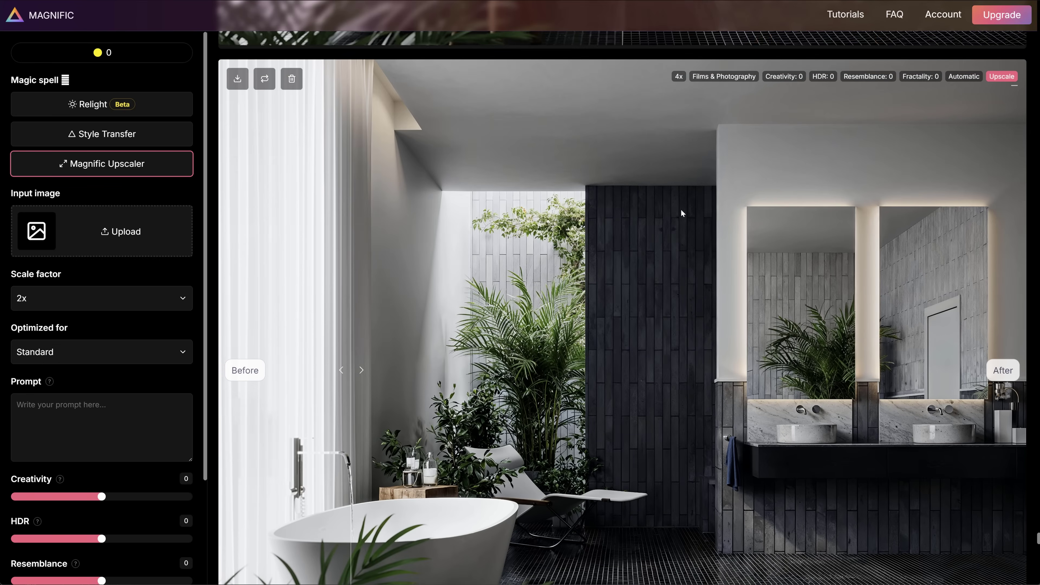
pyautogui.scroll(-15, 681, 214)
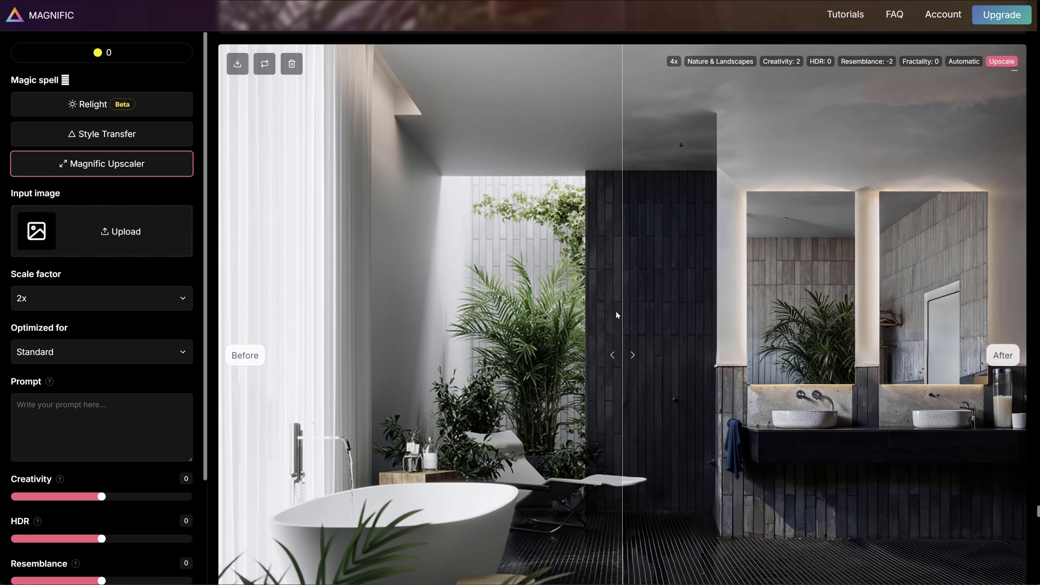
pyautogui.scroll(-1, 616, 312)
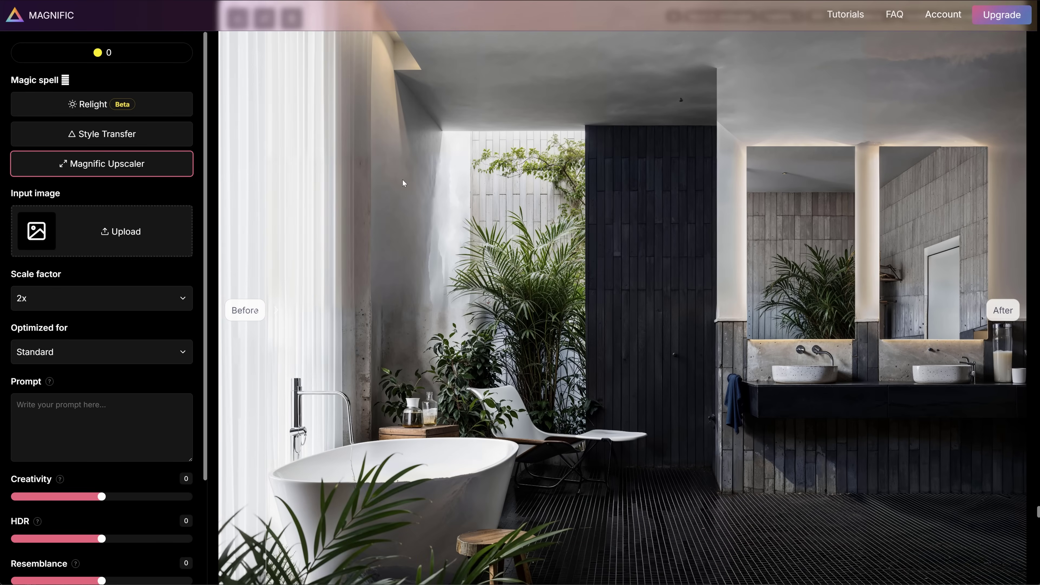
# Step: Examine the bathroom's Nature & Landscapes result with Creativity 0 and Resemblance 0, comparing before and after up close on the palm plants
pyautogui.scroll(-10, 580, 267)
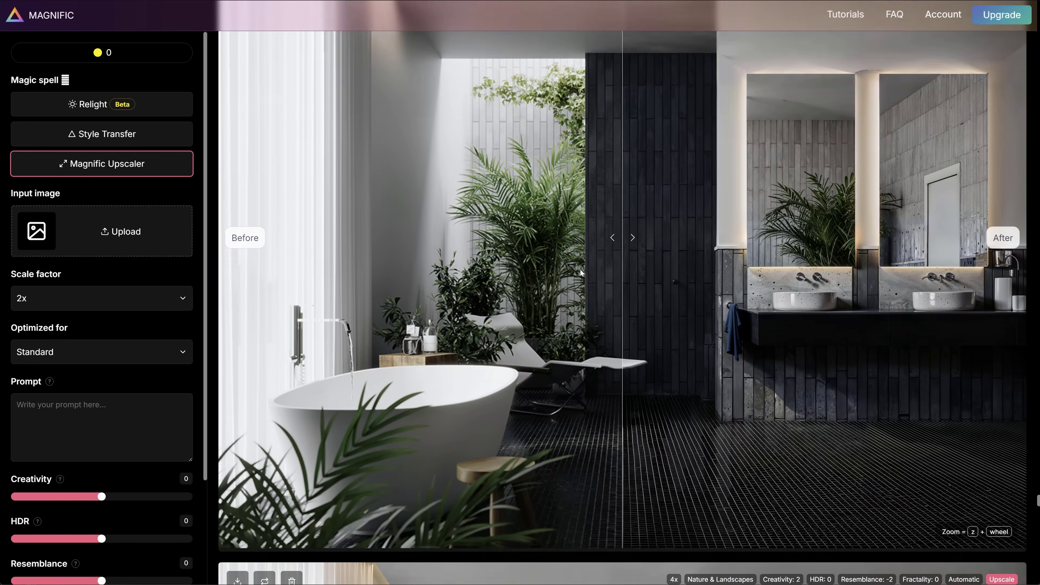
pyautogui.scroll(3, 580, 269)
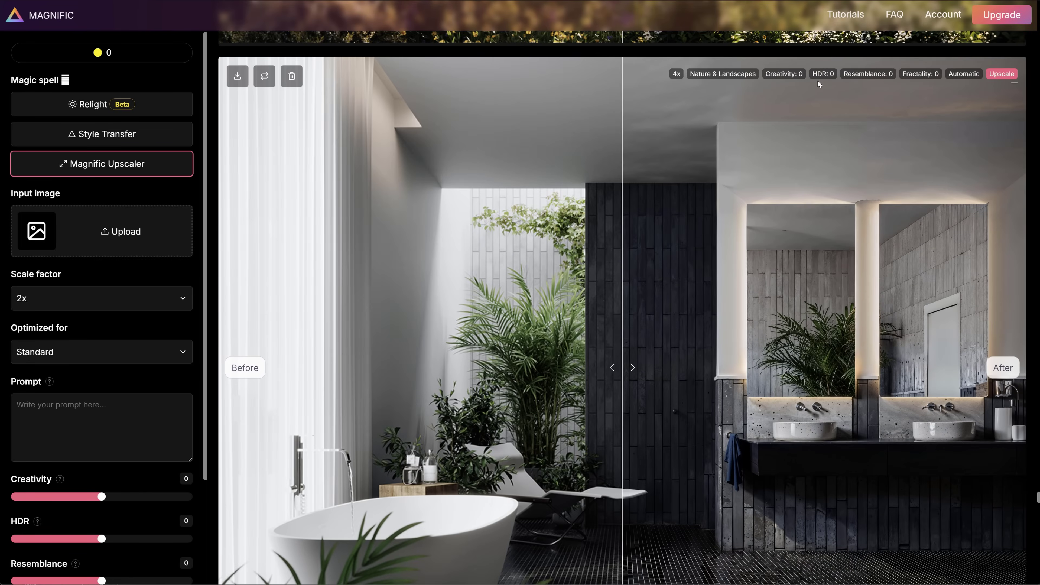
pyautogui.scroll(-1, 596, 291)
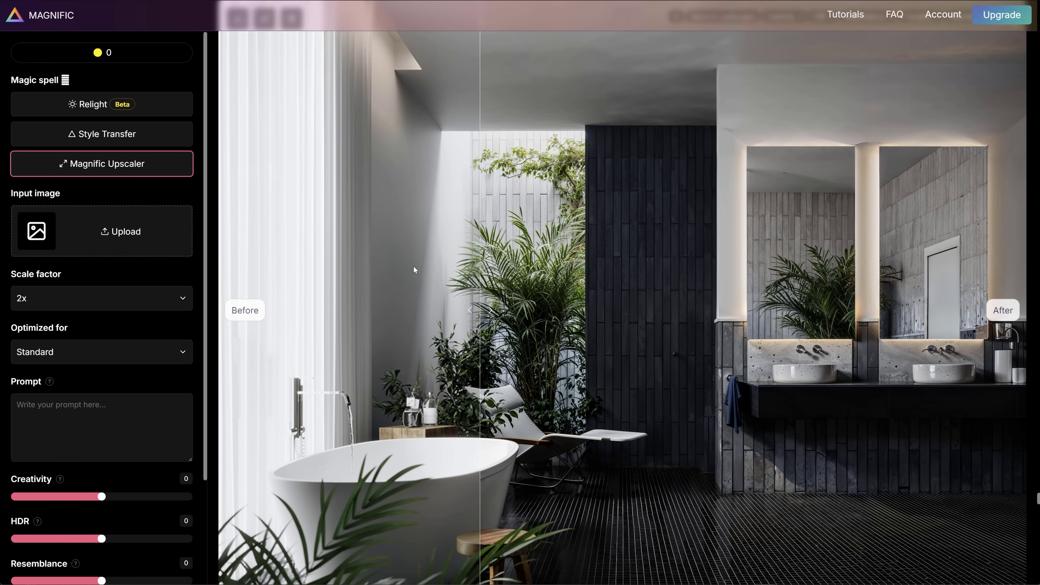
pyautogui.scroll(5, 351, 327)
pyautogui.moveTo(401, 363); pyautogui.dragTo(550, 311)
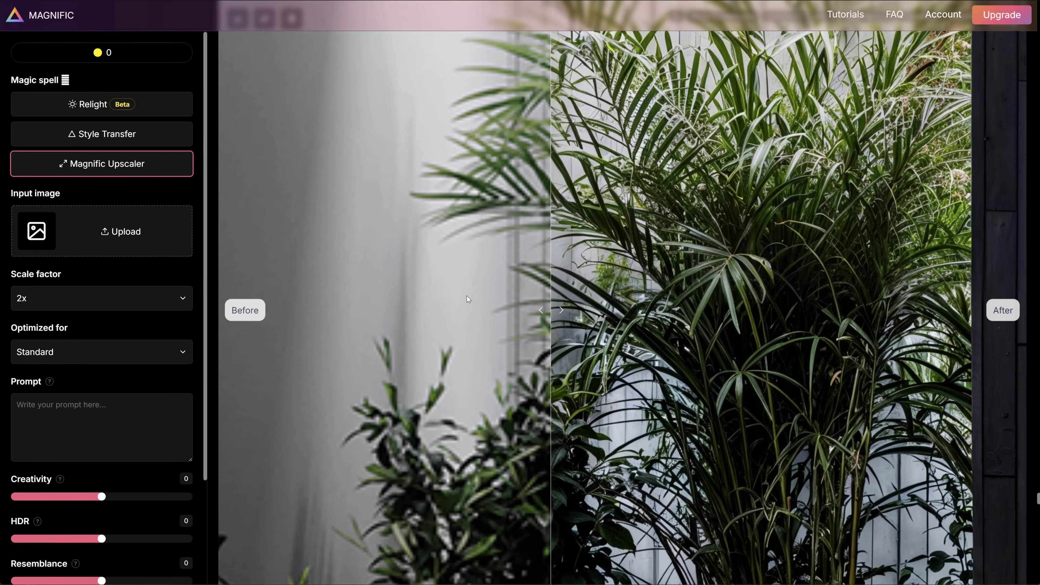
pyautogui.moveTo(467, 298); pyautogui.dragTo(435, 303)
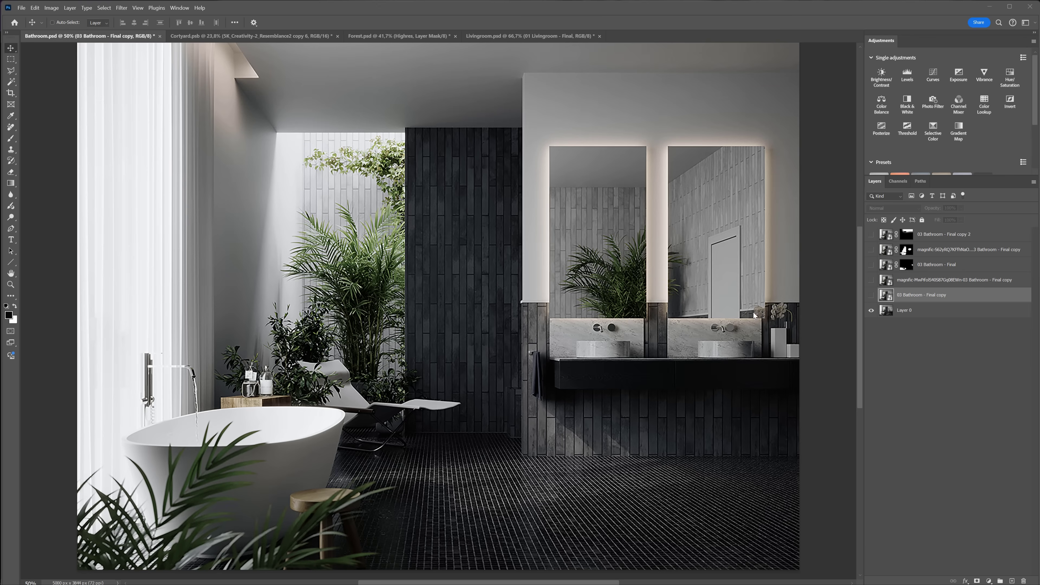
# Step: In Photoshop's Bathroom.psd, show the 03 Bathroom - Final copy layer above Layer 6 and inspect the plants, bathtub and lounge chair
pyautogui.scroll(5, 344, 318)
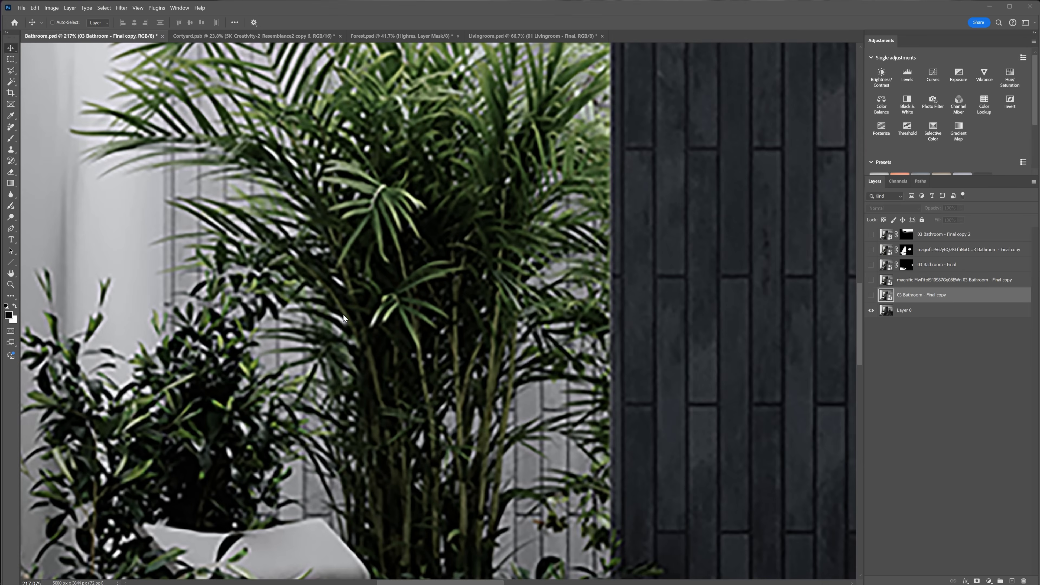
pyautogui.click(871, 295)
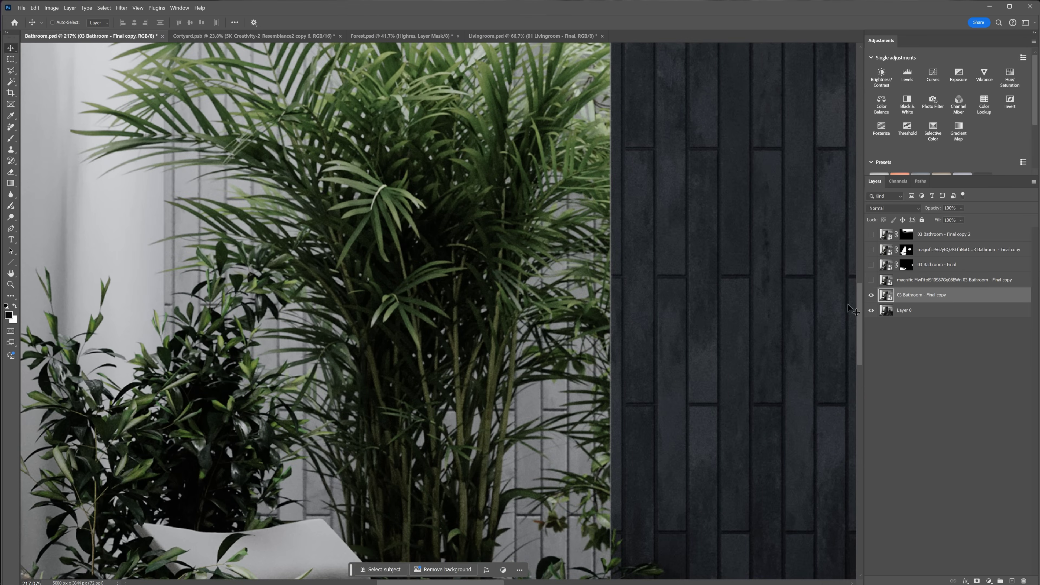
pyautogui.moveTo(594, 306); pyautogui.dragTo(427, 464)
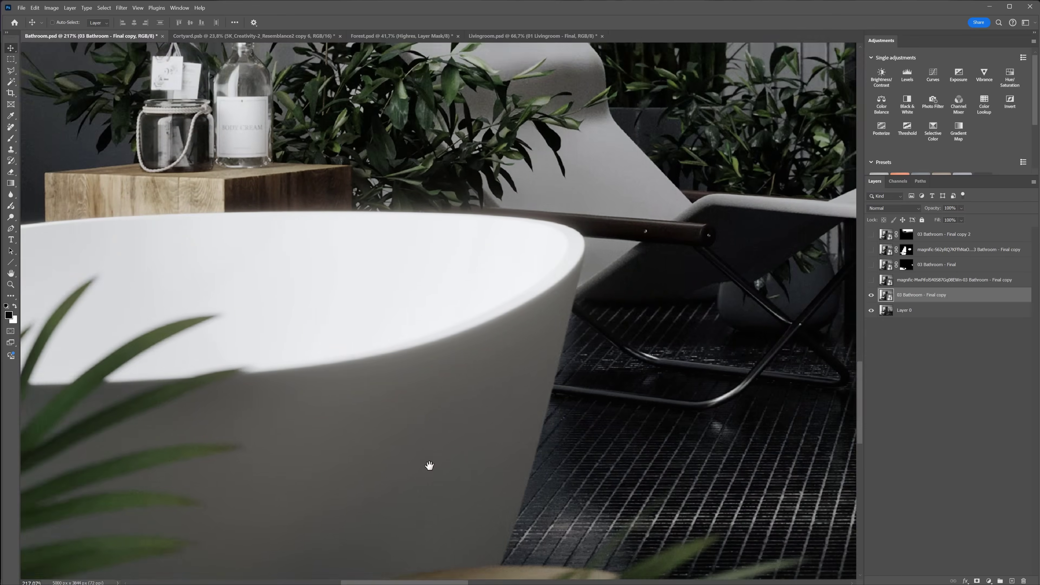
# Step: Show the unmasked Magnific layer above 03 Bathroom - Final copy and view it on the lounge chair and whole bathroom
pyautogui.scroll(-2, 427, 465)
pyautogui.click(871, 282)
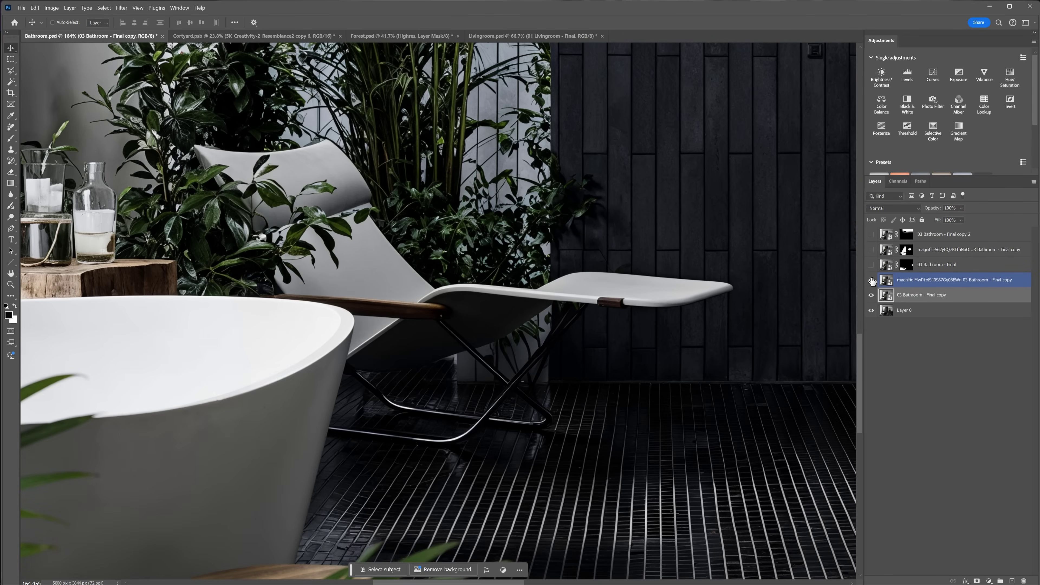
pyautogui.scroll(-9, 314, 367)
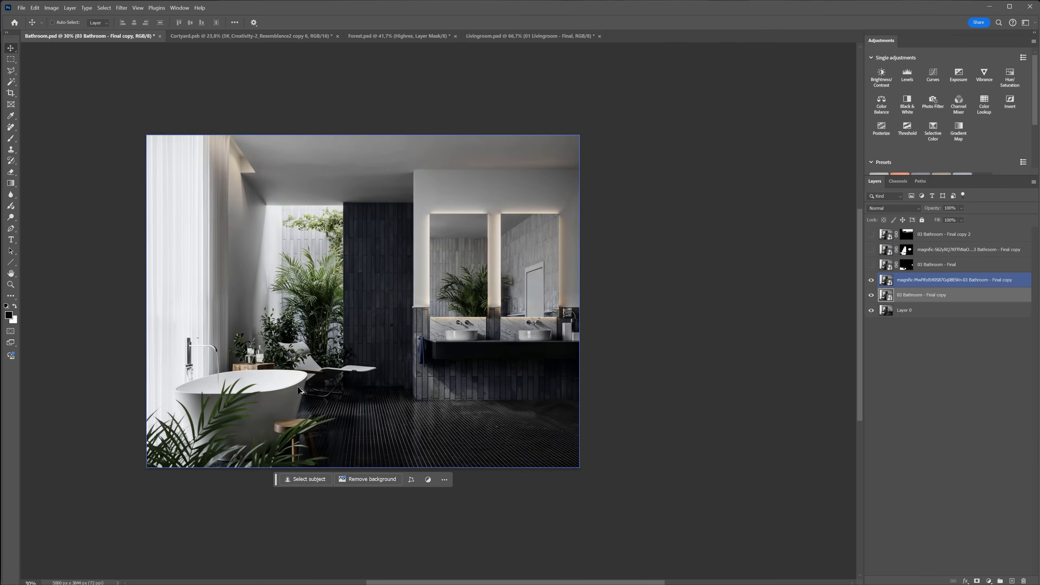
# Step: Examine the unmasked Magnific layer up close on the palm plants, dark tiled wall and ceiling
pyautogui.scroll(8, 298, 369)
pyautogui.scroll(3, 299, 307)
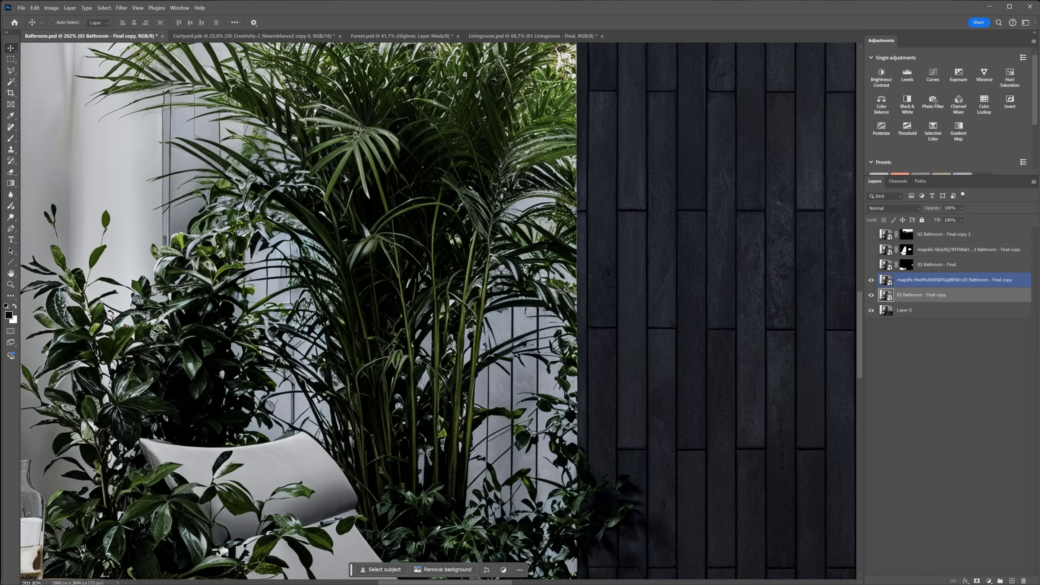
pyautogui.scroll(-8, 358, 258)
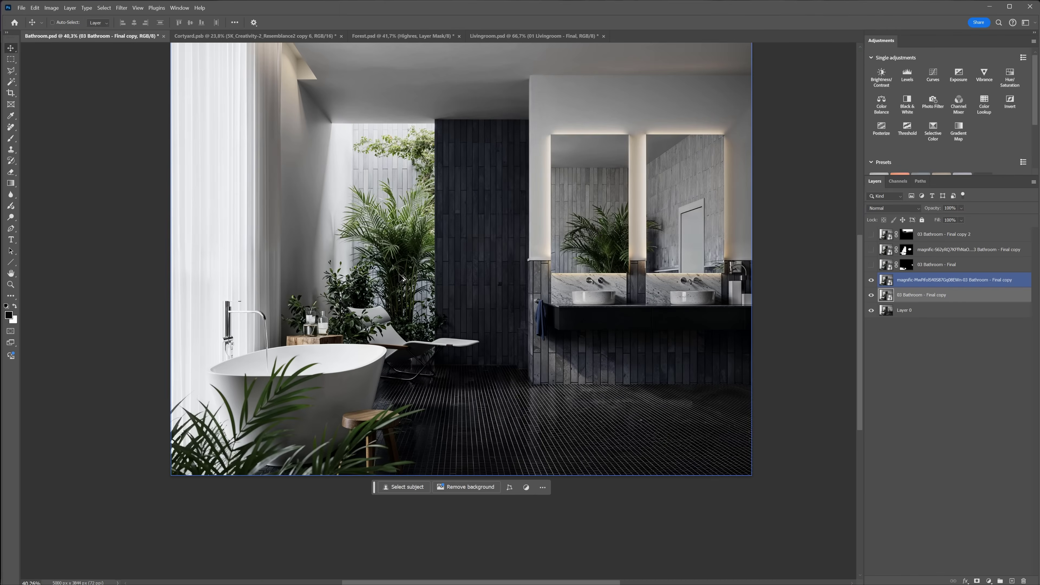
pyautogui.scroll(6, 428, 260)
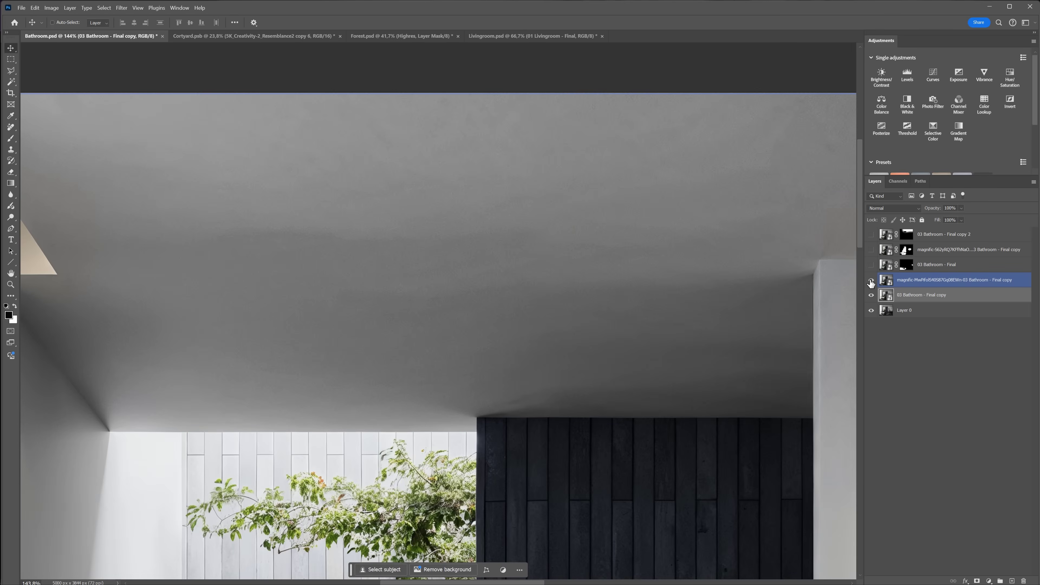
# Step: Toggle the unmasked Magnific layer to compare the ceiling with the 03 Bathroom - Final copy layer, leaving the Magnific layer visible
pyautogui.click(870, 282)
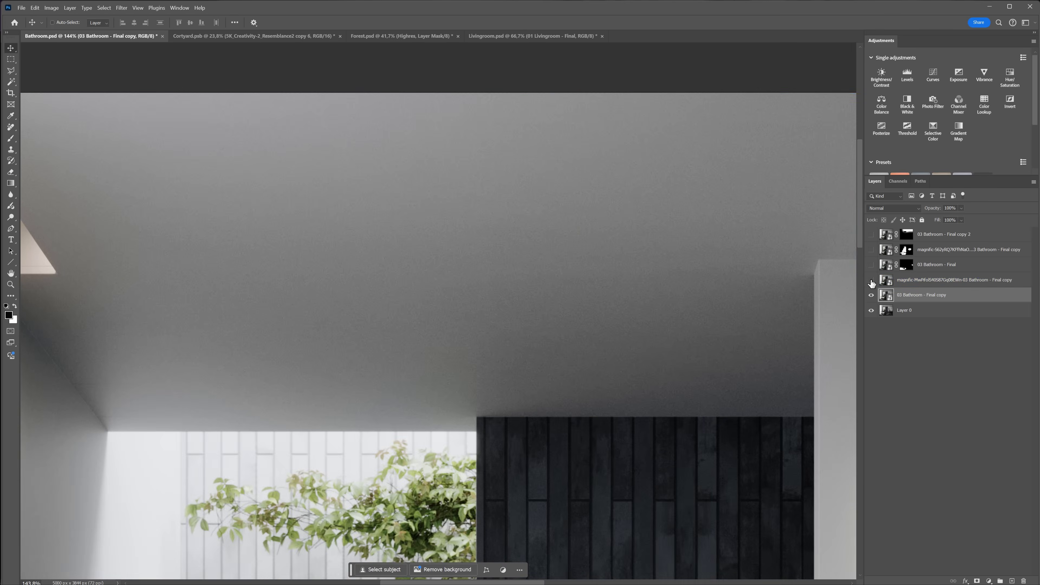
pyautogui.click(871, 282)
pyautogui.click(871, 282)
pyautogui.scroll(-4, 696, 329)
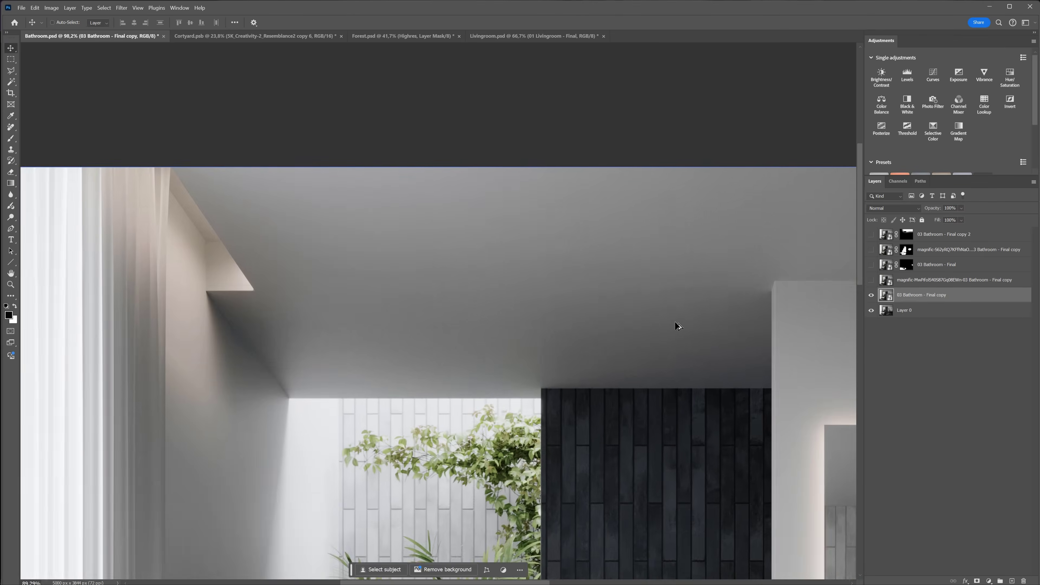
pyautogui.click(871, 280)
pyautogui.click(884, 281)
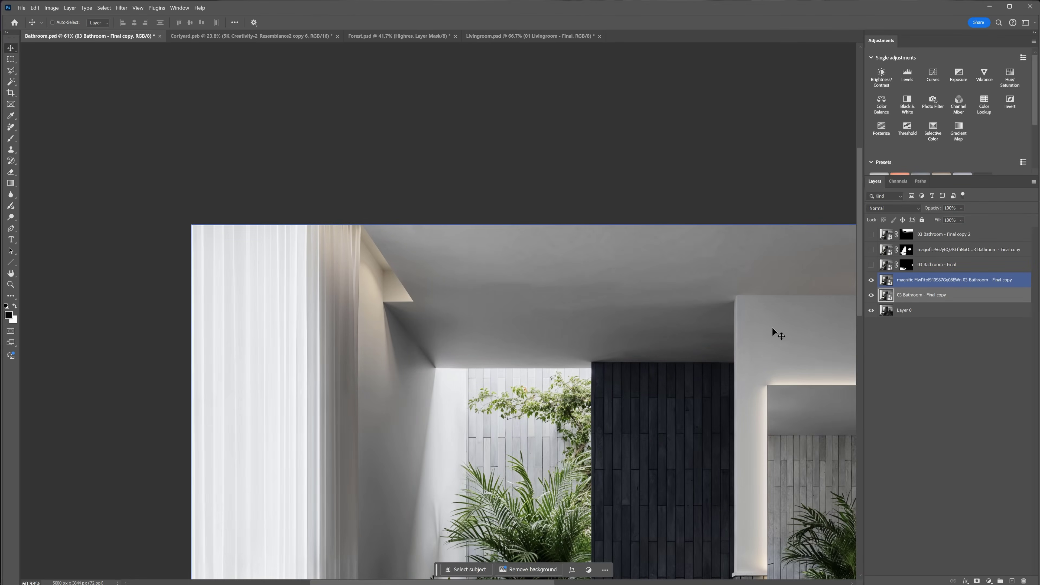
pyautogui.scroll(-2, 516, 303)
# Step: Show the masked layers 03 Bathroom - Final, Magnific and 03 Bathroom - Final copy 2, and bring the washbasin area into view
pyautogui.scroll(3, 708, 409)
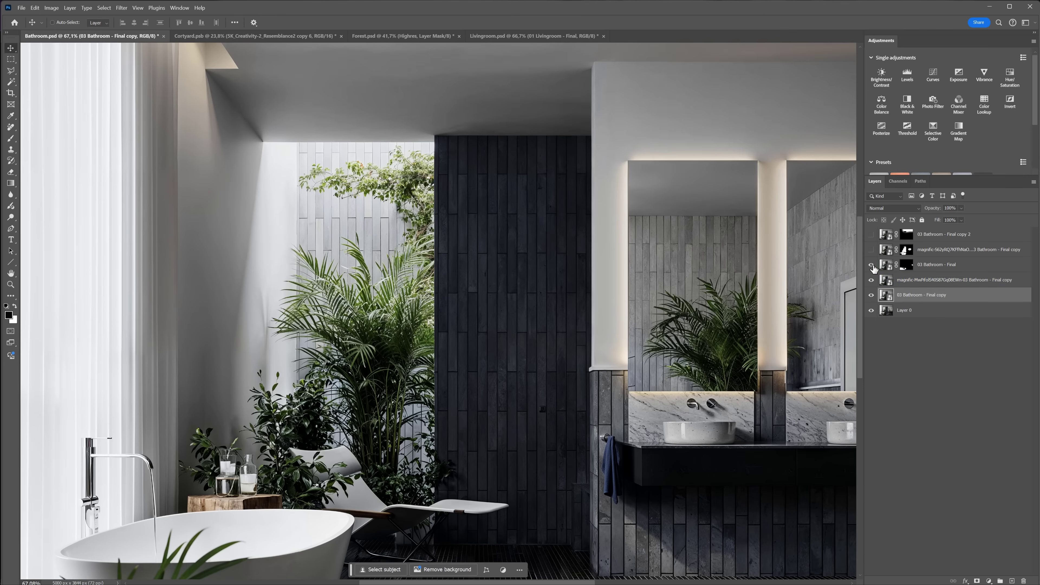
pyautogui.click(874, 268)
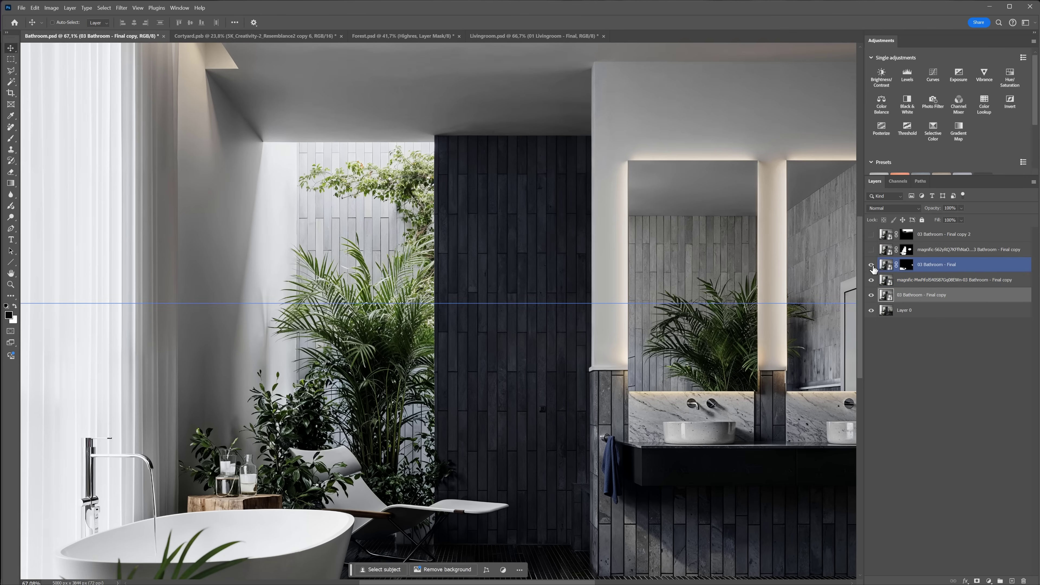
pyautogui.click(875, 250)
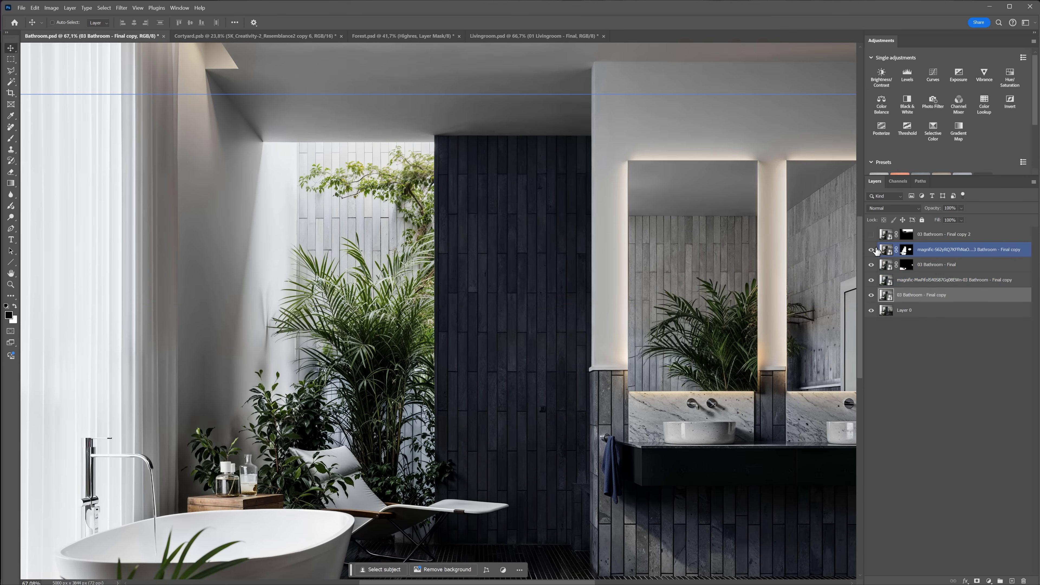
pyautogui.click(871, 234)
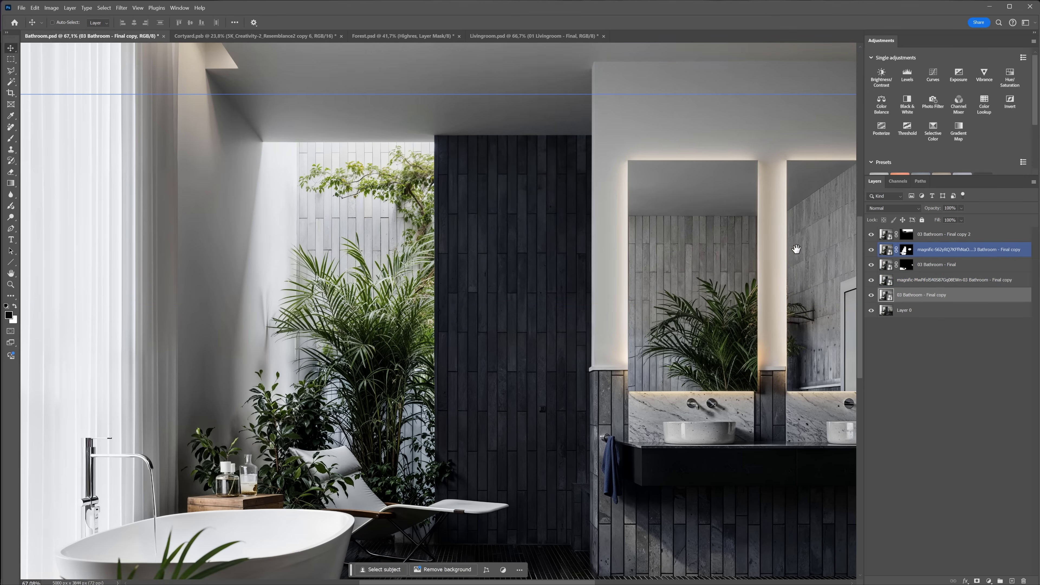
pyautogui.moveTo(791, 237); pyautogui.dragTo(608, 348)
pyautogui.moveTo(728, 208); pyautogui.dragTo(659, 111)
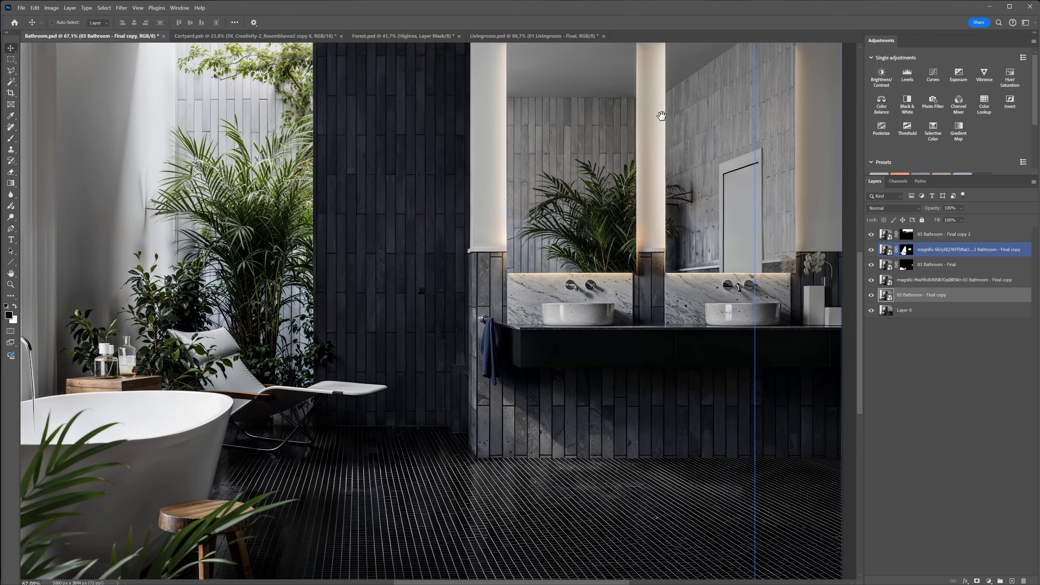
# Step: Select the masked Magnific layer's mask and examine the area around the mirrors and the flower vase
pyautogui.hotkey('alt', ']')
pyautogui.hotkey('alt', ']')
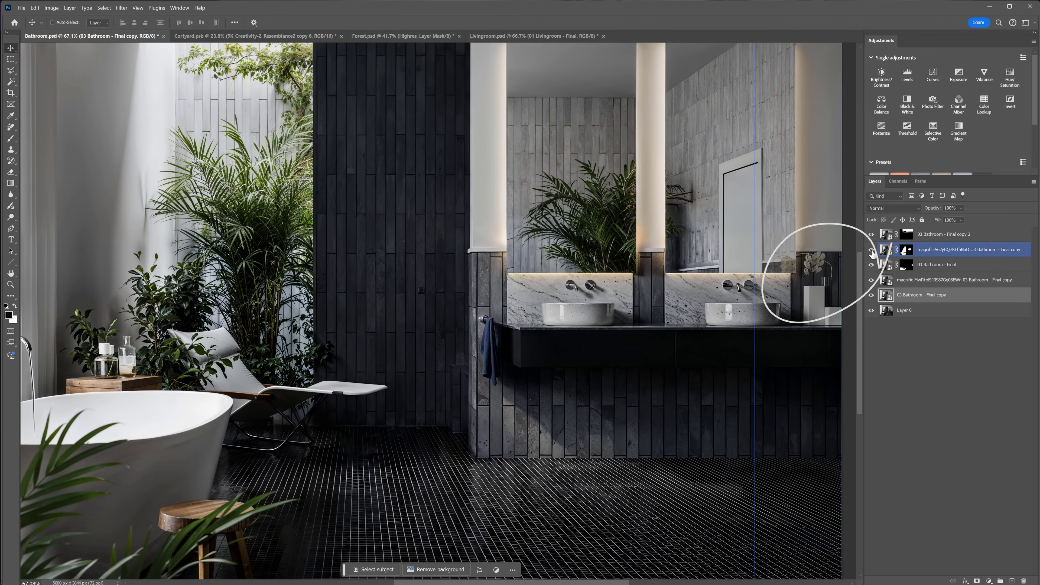
pyautogui.keyDown('shift'); pyautogui.click(907, 250); pyautogui.keyUp('shift')
pyautogui.keyDown('shift'); pyautogui.click(907, 249); pyautogui.keyUp('shift')
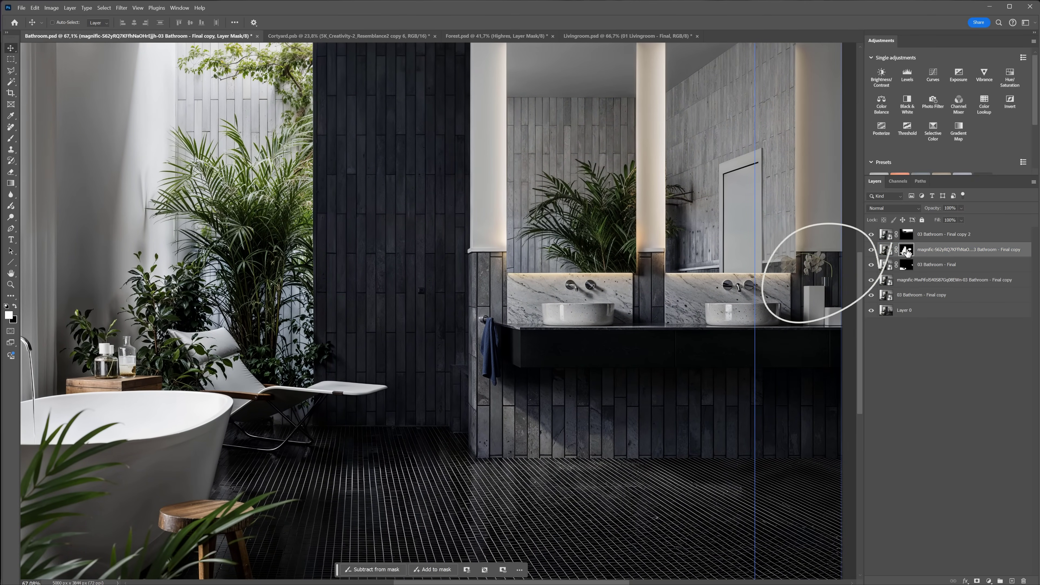
pyautogui.hotkey('alt', ']')
pyautogui.hotkey('alt', '[')
pyautogui.hotkey('alt', '[')
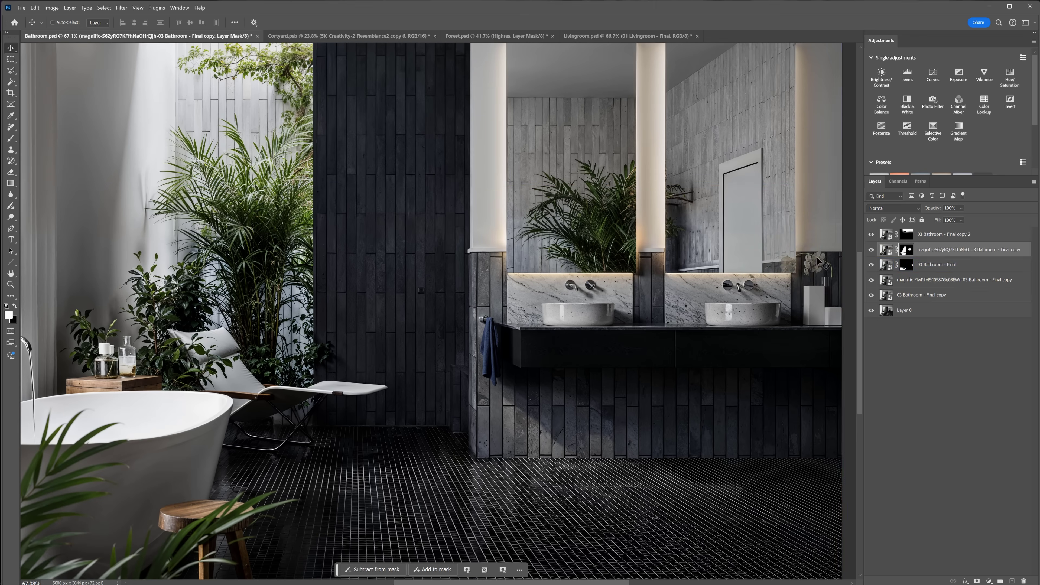
pyautogui.hotkey('alt', '[')
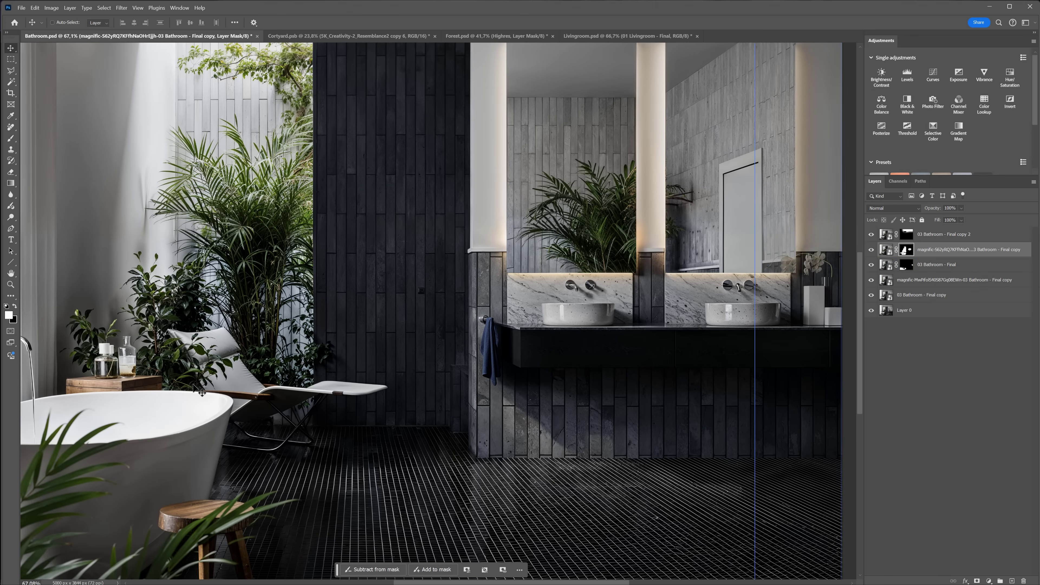
# Step: Select the 03 Bathroom - Final layer's mask and brush over the lounge chair's footrest to bring back the original render
pyautogui.click(905, 267)
pyautogui.click(906, 266)
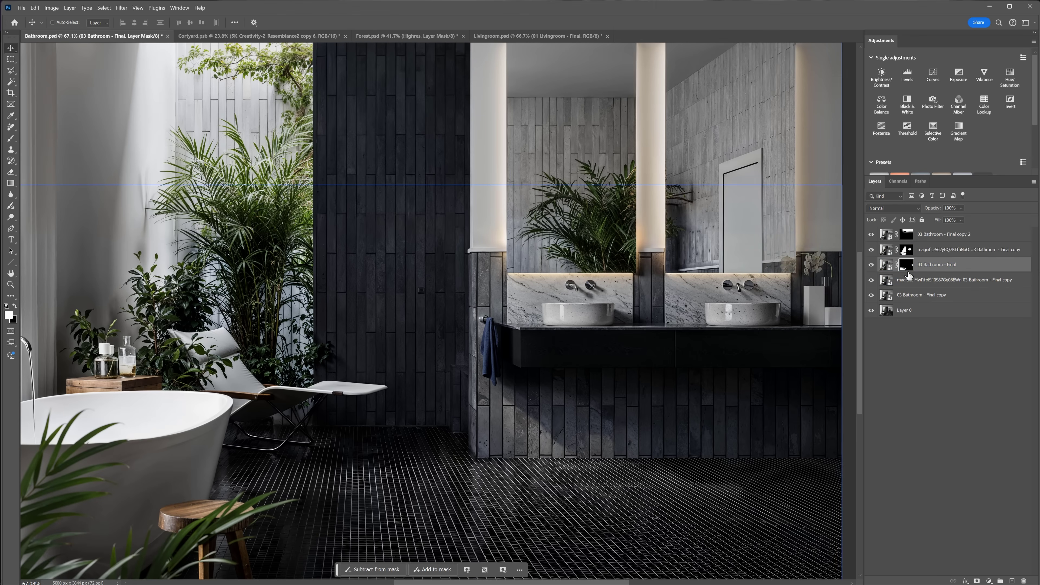
pyautogui.press('b')
pyautogui.scroll(5, 343, 398)
pyautogui.moveTo(475, 375)
pyautogui.mouseDown()
pyautogui.moveTo(430, 373)
pyautogui.moveTo(524, 376)
pyautogui.mouseUp()
pyautogui.press('x')
pyautogui.press('x')
pyautogui.press('x')
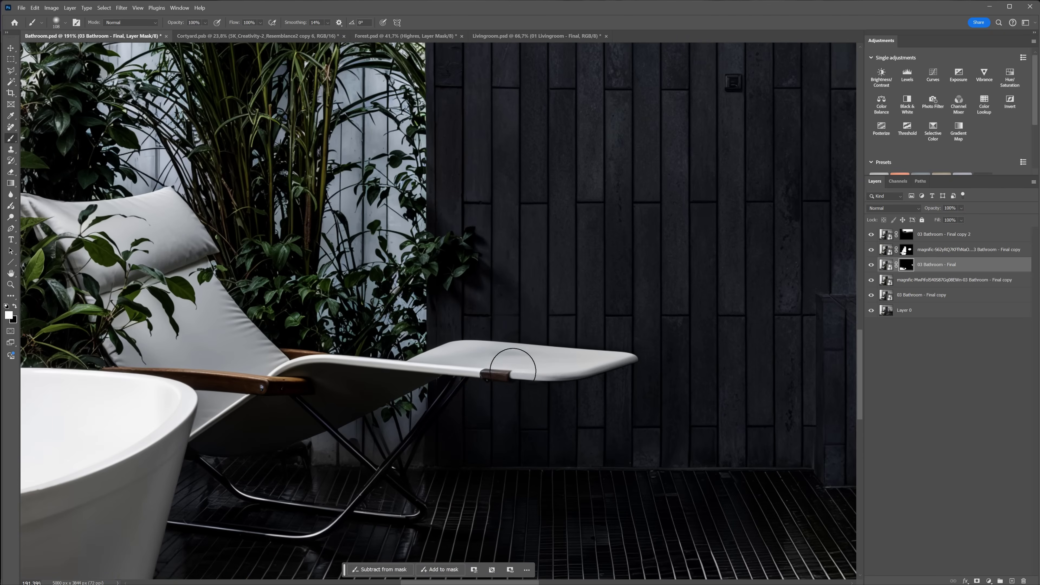
pyautogui.moveTo(462, 364)
pyautogui.mouseDown()
pyautogui.moveTo(574, 367)
pyautogui.moveTo(491, 374)
pyautogui.mouseUp()
# Step: Move the 03 Bathroom - Final layer above the masked Magnific layer and brush back the lounge chair's original seat edge and armrest
pyautogui.moveTo(933, 262); pyautogui.dragTo(933, 245)
pyautogui.moveTo(490, 369); pyautogui.dragTo(448, 371)
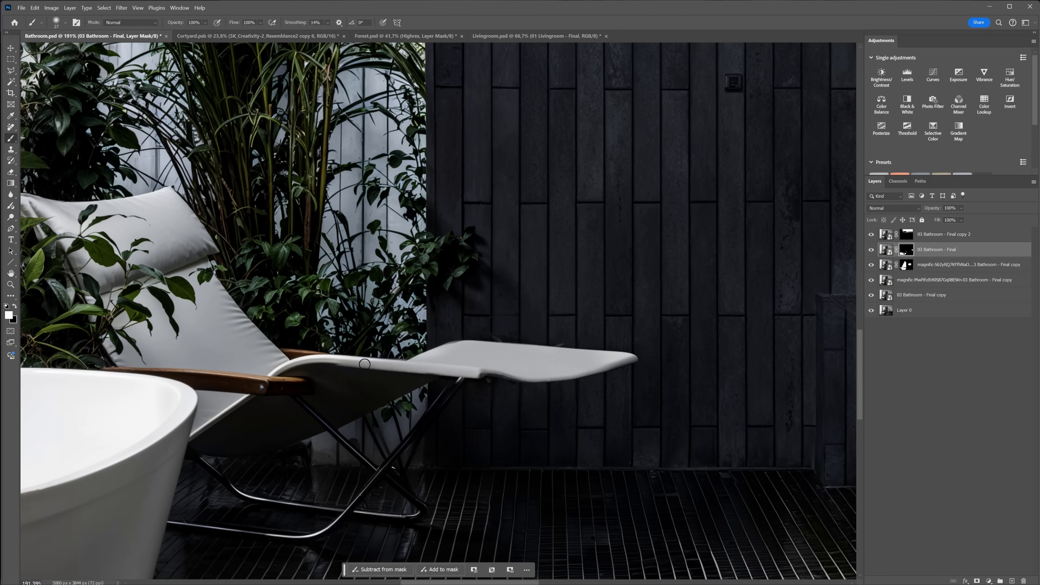
pyautogui.moveTo(364, 364); pyautogui.dragTo(281, 365)
pyautogui.hotkey('ctrl', 'z')
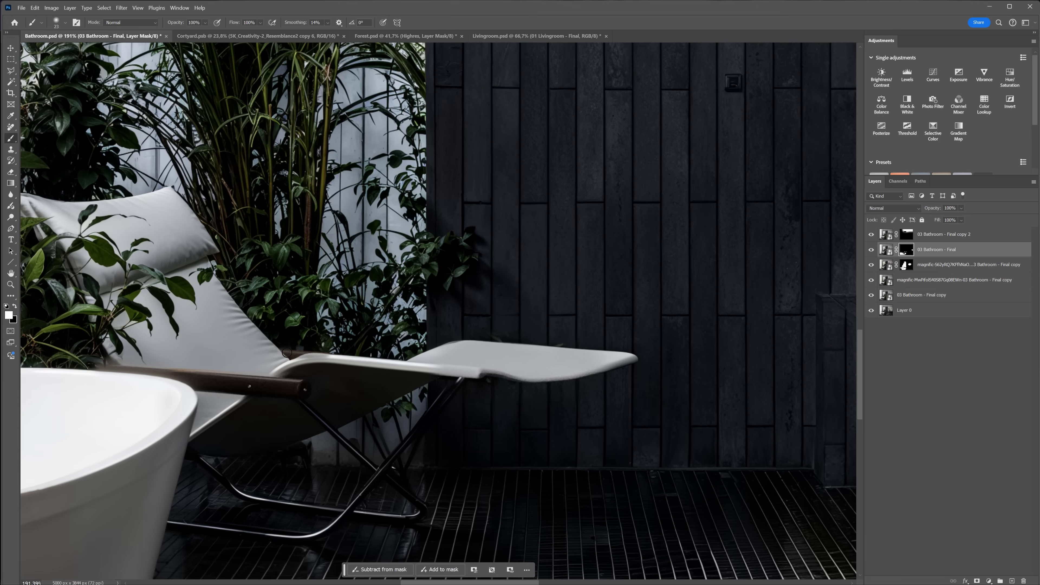
# Step: Isolate the 03 Bathroom - Final copy layer to compare the original lounge chair with the blend, then restore all layers
pyautogui.scroll(-2, 546, 359)
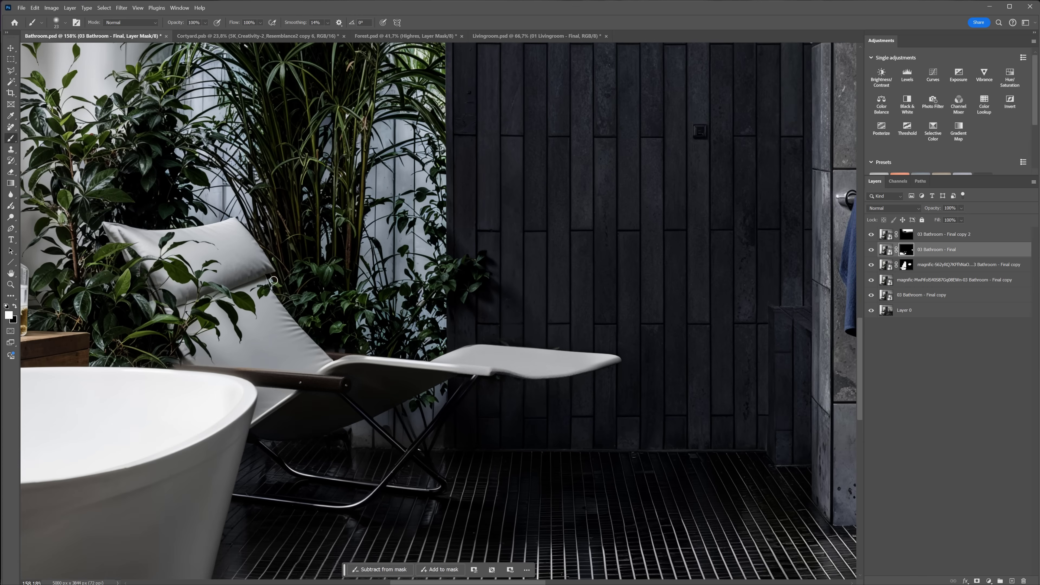
pyautogui.keyDown('alt'); pyautogui.click(871, 296); pyautogui.keyUp('alt')
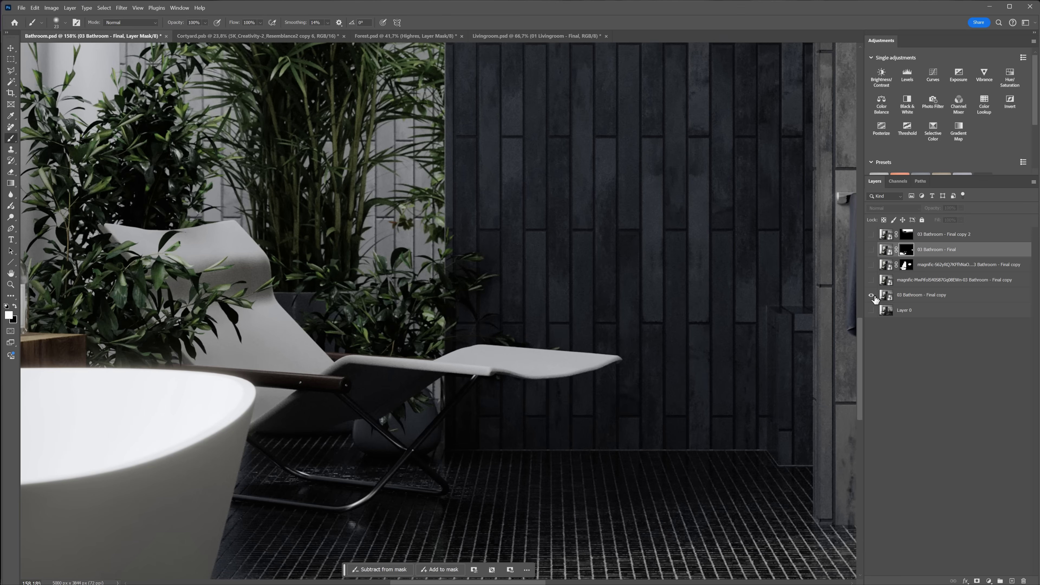
pyautogui.keyDown('alt'); pyautogui.click(872, 296); pyautogui.keyUp('alt')
pyautogui.keyDown('alt'); pyautogui.click(871, 296); pyautogui.keyUp('alt')
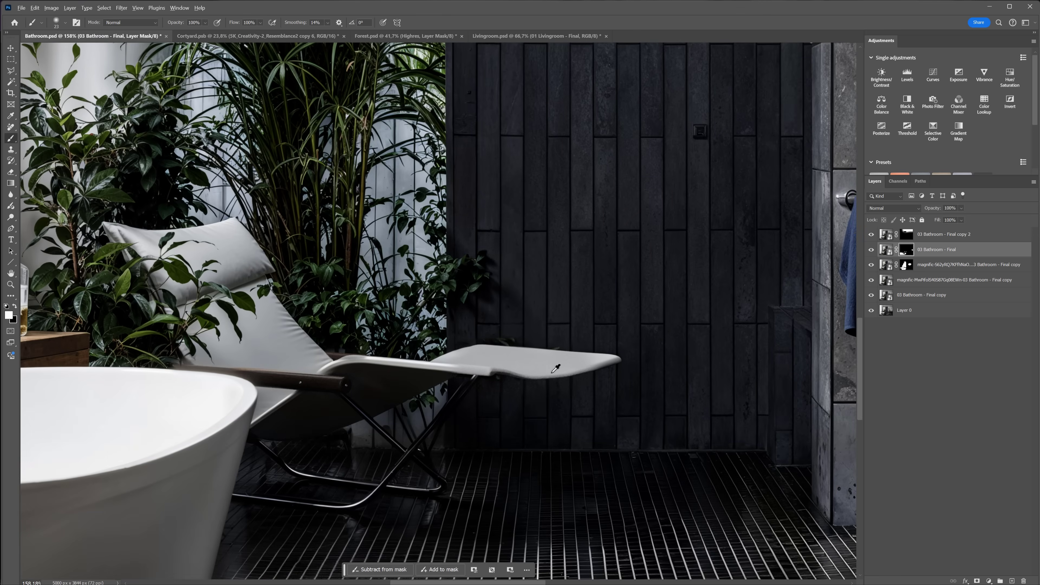
# Step: Paint on the 03 Bathroom - Final mask over the wooden box behind the bathtub to restore its original wood
pyautogui.scroll(-5, 556, 369)
pyautogui.moveTo(657, 344); pyautogui.dragTo(950, 327)
pyautogui.scroll(7, 679, 345)
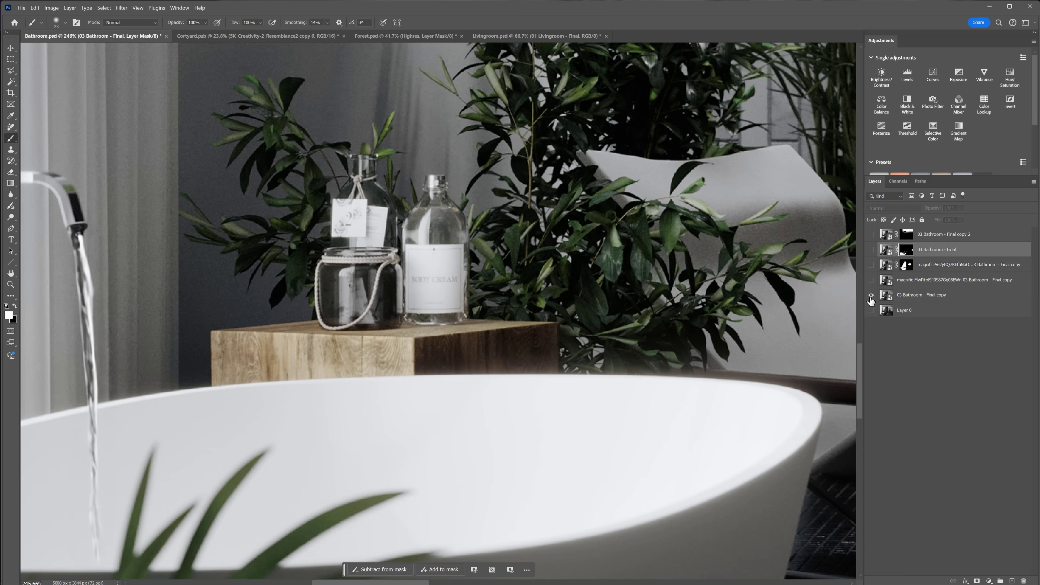
pyautogui.keyDown('alt'); pyautogui.click(871, 299); pyautogui.keyUp('alt')
pyautogui.moveTo(268, 341); pyautogui.dragTo(286, 341)
pyautogui.moveTo(262, 350); pyautogui.dragTo(496, 347)
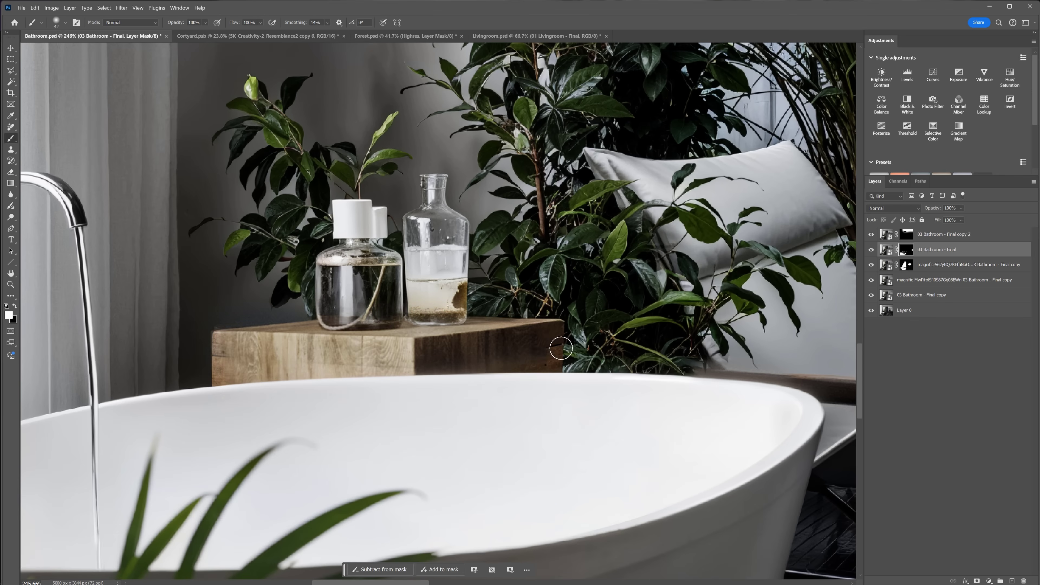
pyautogui.scroll(-1, 430, 337)
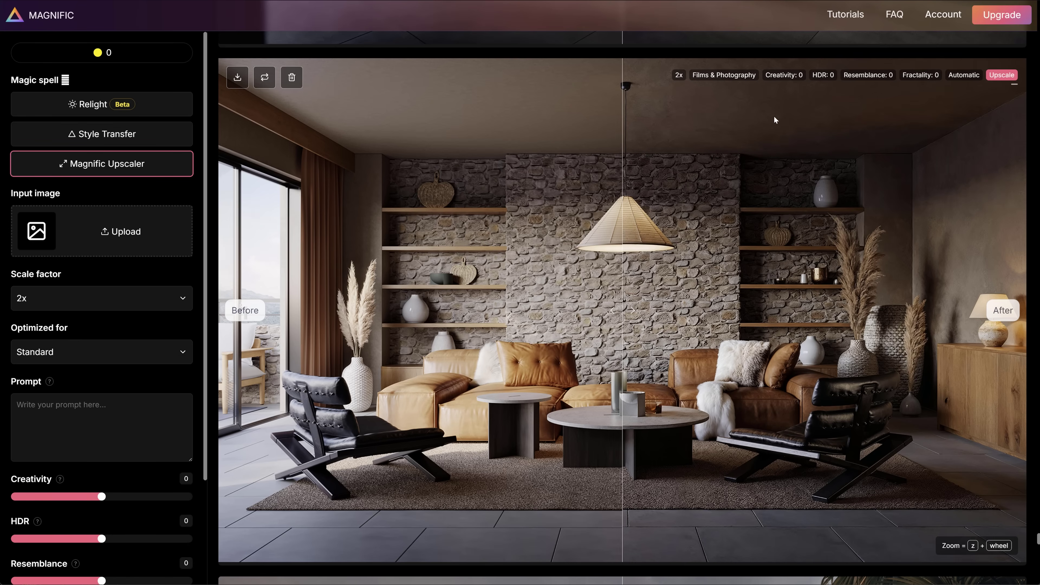
# Step: In Magnific, compare before and after on the living room's Films & Photography result with Creativity 0, examining the vases, pillows and sofa up close
pyautogui.moveTo(633, 293); pyautogui.dragTo(501, 291)
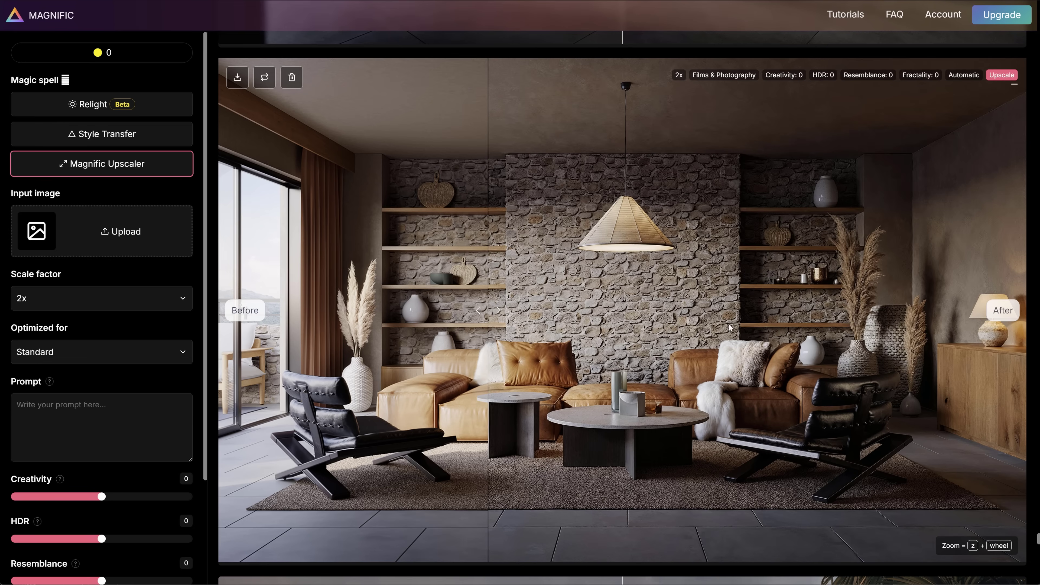
pyautogui.scroll(5, 912, 381)
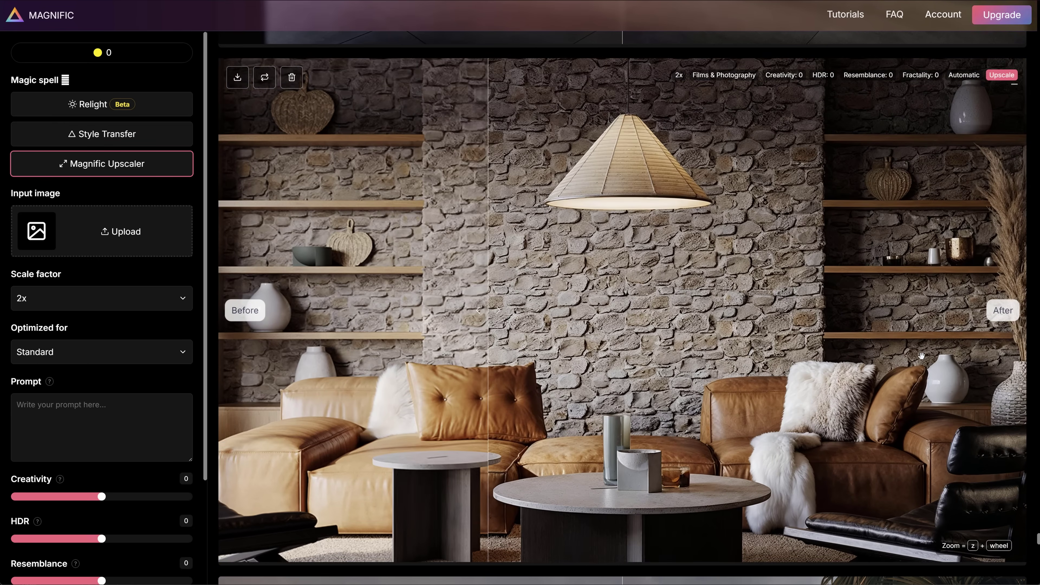
pyautogui.moveTo(922, 356); pyautogui.dragTo(550, 283)
pyautogui.scroll(5, 605, 308)
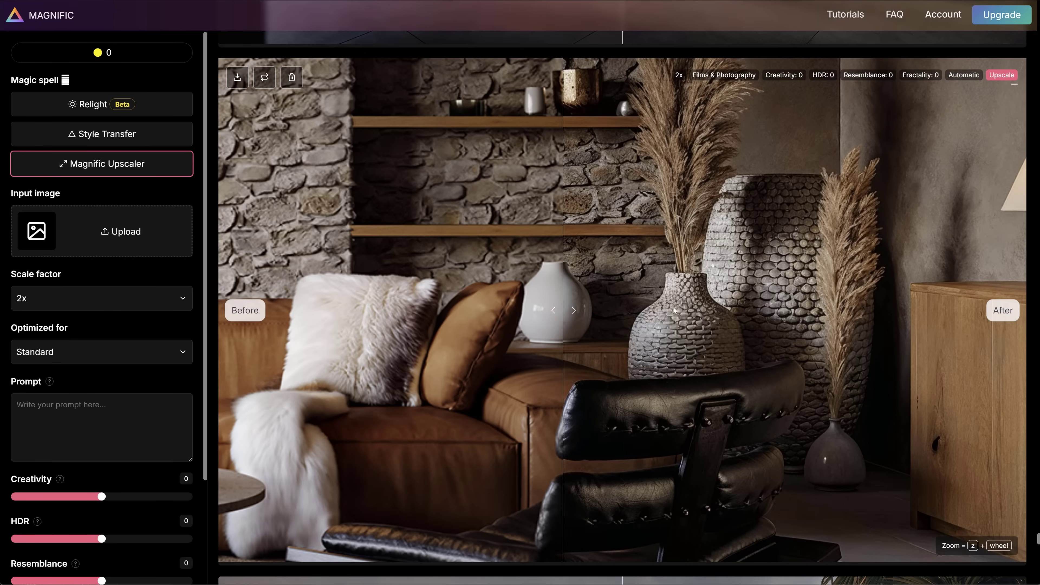
pyautogui.moveTo(604, 305); pyautogui.dragTo(568, 271)
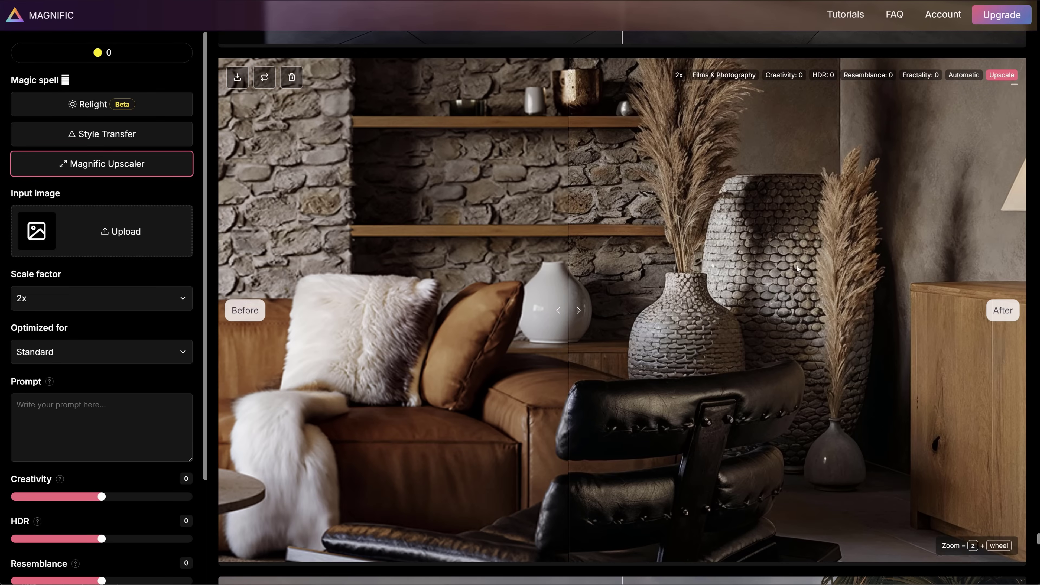
pyautogui.moveTo(925, 252); pyautogui.dragTo(879, 232)
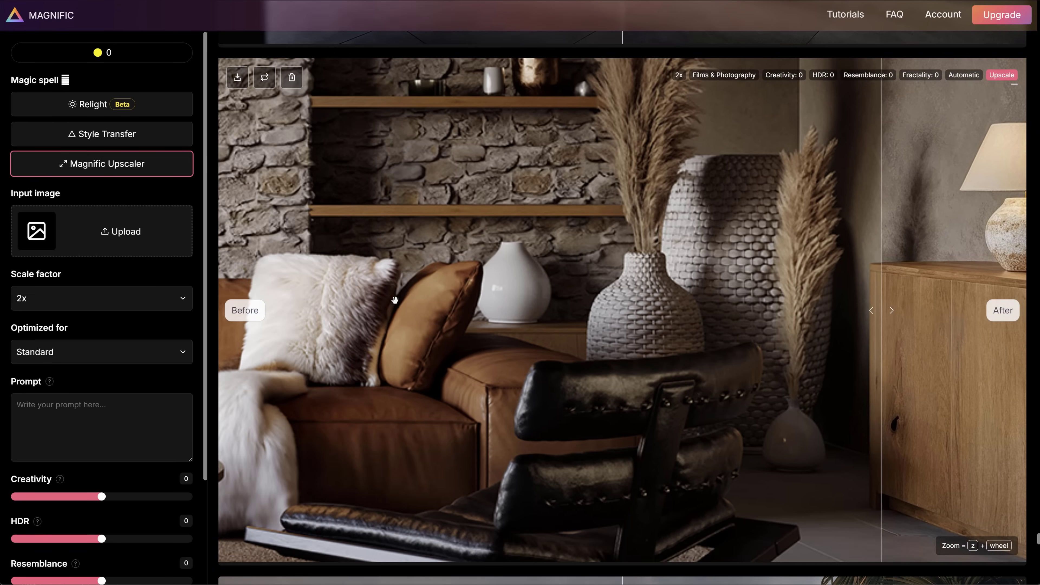
pyautogui.moveTo(394, 297); pyautogui.dragTo(274, 313)
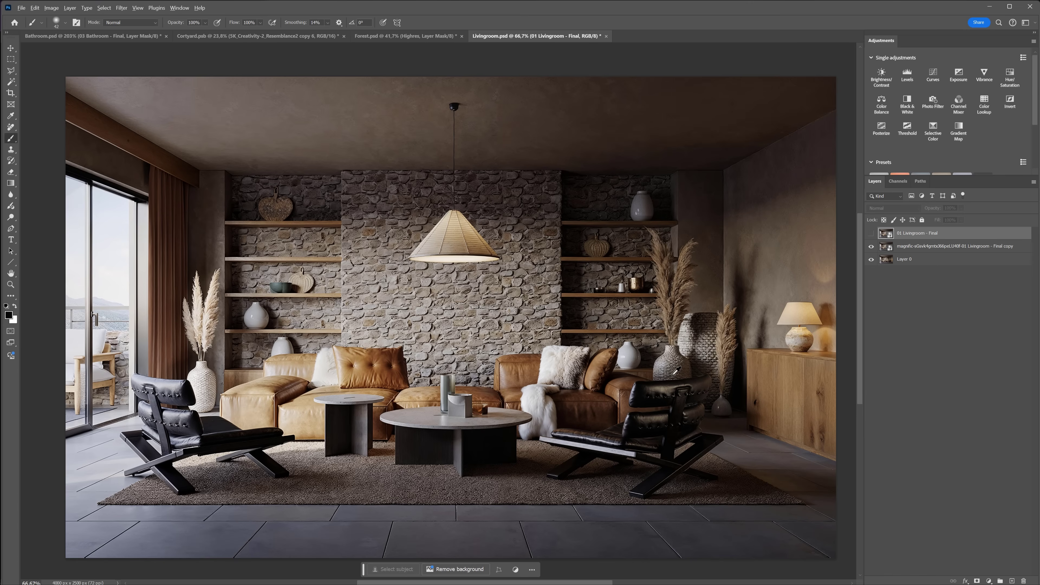
pyautogui.scroll(5, 591, 388)
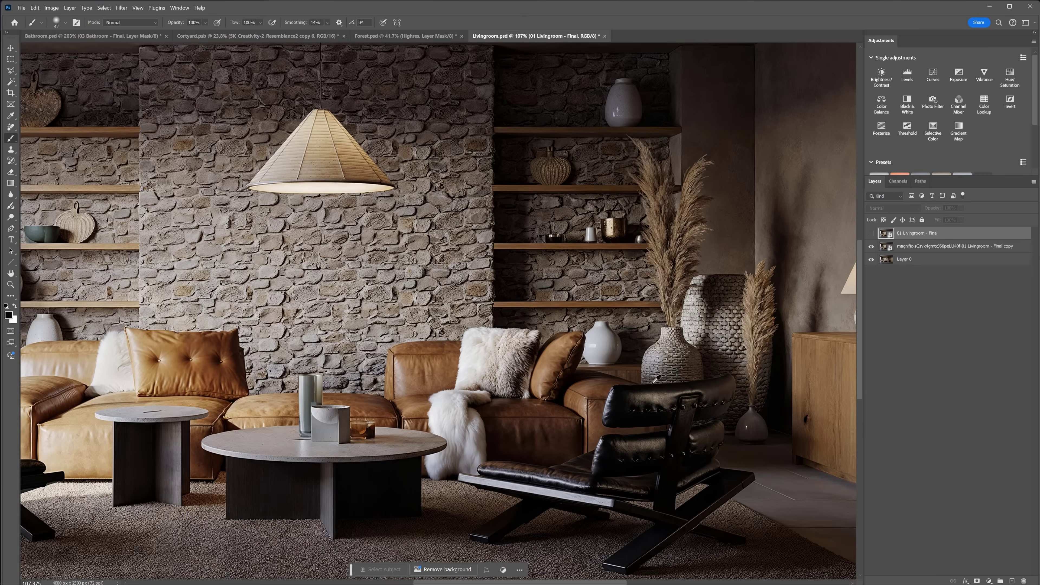
# Step: Show the 01 Livingroom - Final layer, add a layer mask, and paint out the sofa seat, armrest and leather pillow beside the fur pillow
pyautogui.click(872, 233)
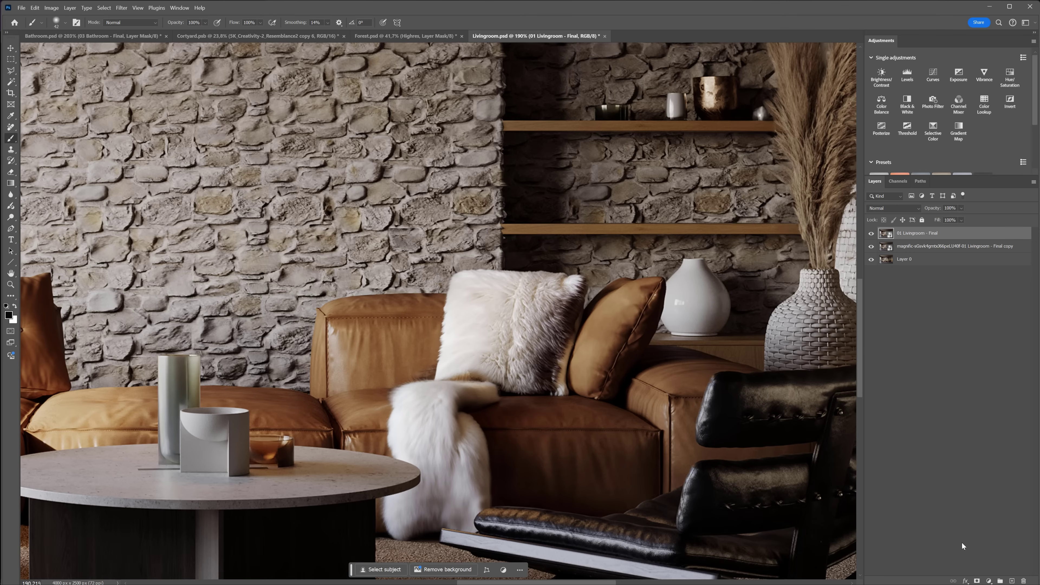
pyautogui.click(978, 581)
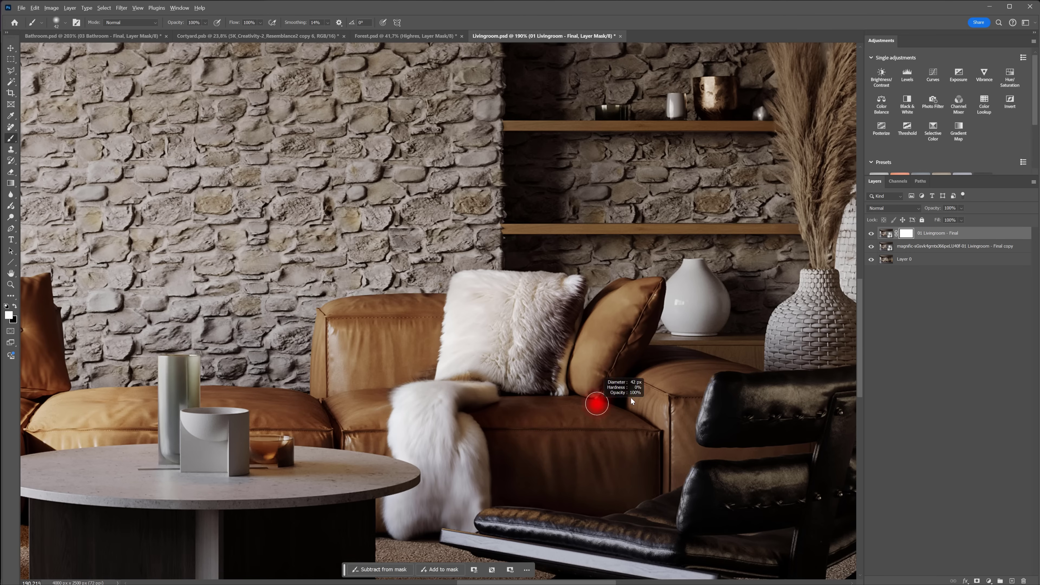
pyautogui.moveTo(631, 401); pyautogui.dragTo(639, 413)
pyautogui.press('x')
pyautogui.moveTo(638, 414)
pyautogui.mouseDown()
pyautogui.moveTo(573, 448)
pyautogui.moveTo(699, 392)
pyautogui.moveTo(624, 329)
pyautogui.mouseUp()
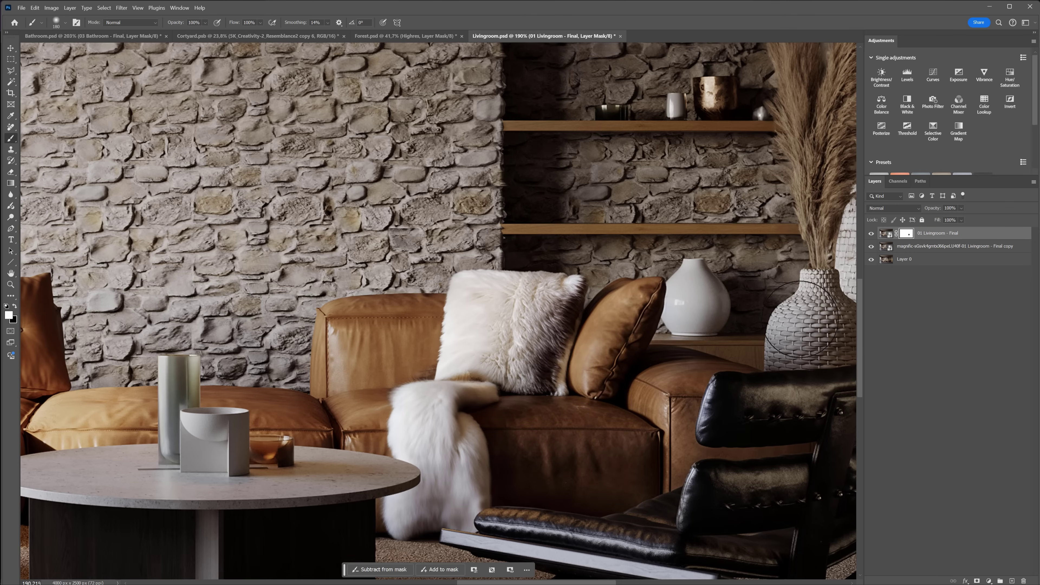
# Step: Refine the 01 Livingroom - Final mask, revealing the enhanced leather backrest and brushing around the fur pillow to keep its original look
pyautogui.press('x')
pyautogui.moveTo(800, 319)
pyautogui.mouseDown()
pyautogui.moveTo(822, 336)
pyautogui.moveTo(808, 301)
pyautogui.mouseUp()
pyautogui.press('x')
pyautogui.moveTo(360, 346); pyautogui.dragTo(362, 343)
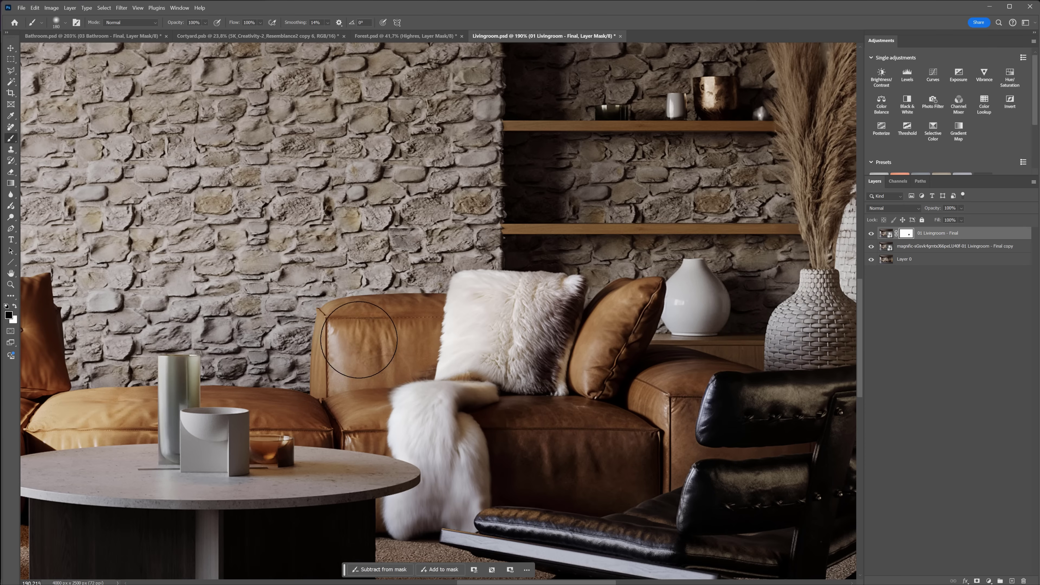
pyautogui.moveTo(511, 358)
pyautogui.mouseDown()
pyautogui.moveTo(560, 339)
pyautogui.moveTo(541, 363)
pyautogui.moveTo(503, 351)
pyautogui.moveTo(533, 325)
pyautogui.mouseUp()
pyautogui.press('x')
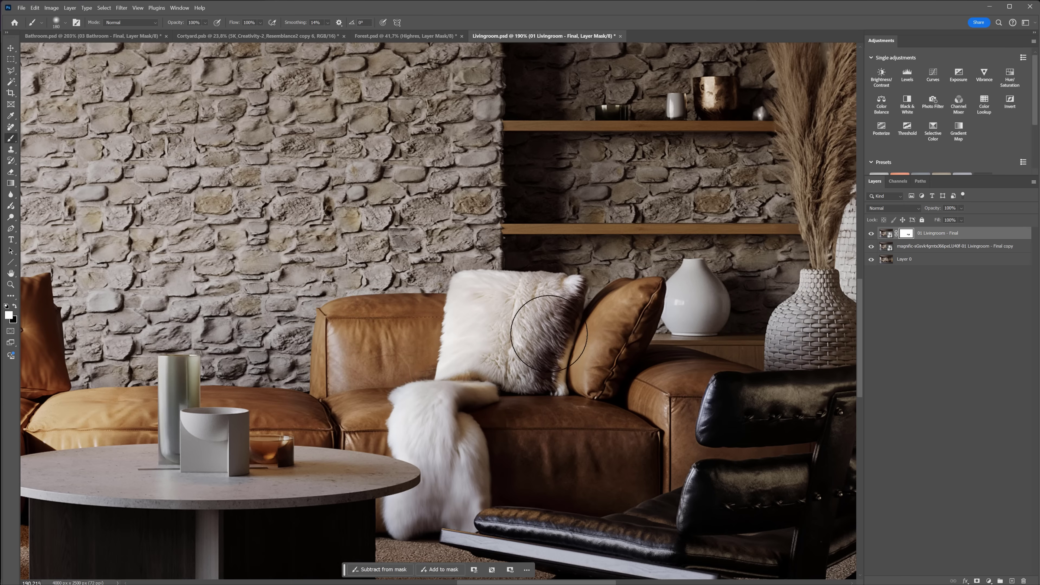
# Step: Paint on the 01 Livingroom - Final mask over the sofa sections behind the small side table to reveal the enhanced leather
pyautogui.press('x')
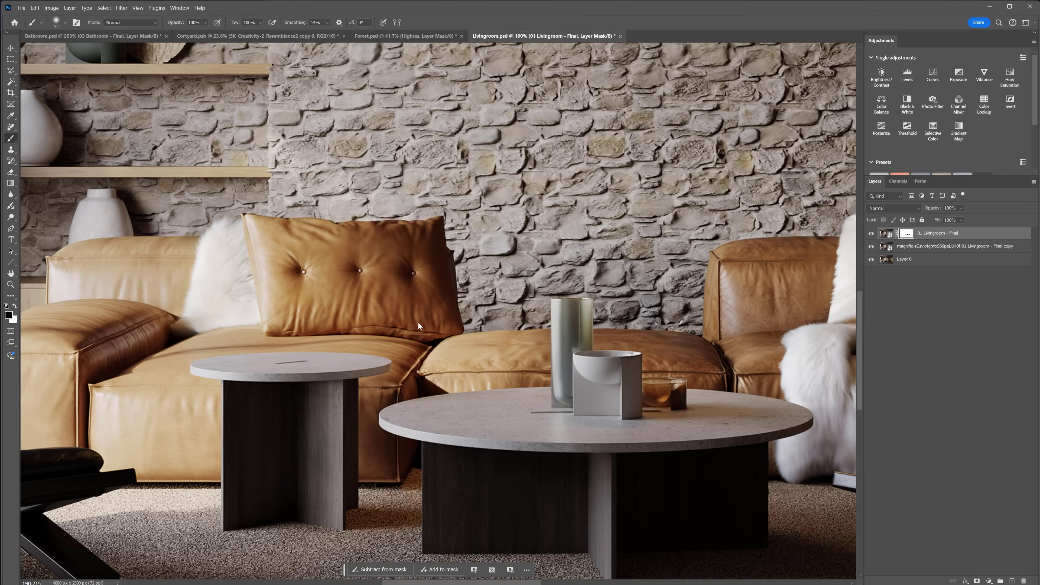
pyautogui.moveTo(107, 383); pyautogui.dragTo(279, 387)
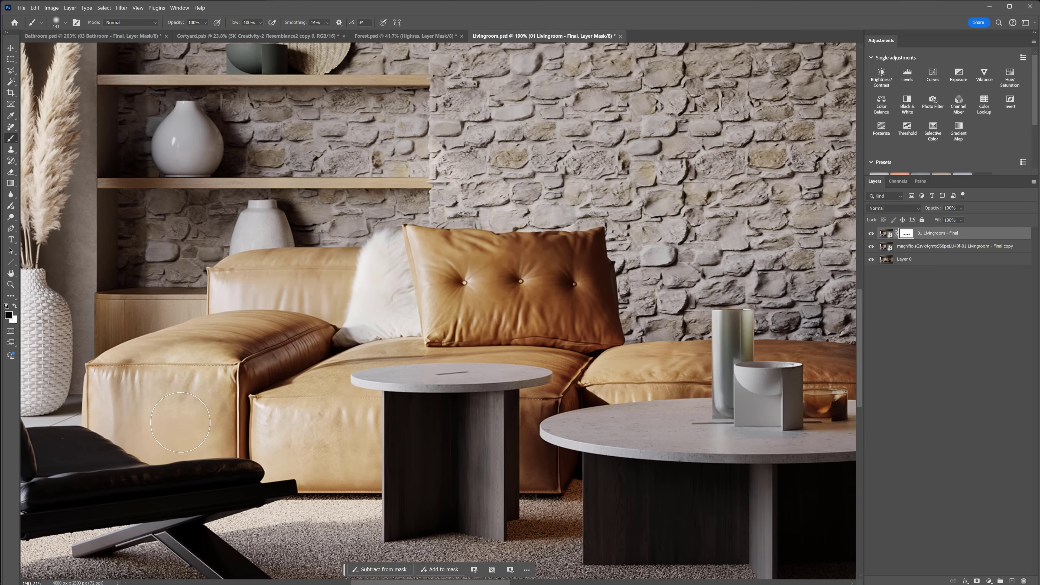
pyautogui.scroll(-8, 247, 340)
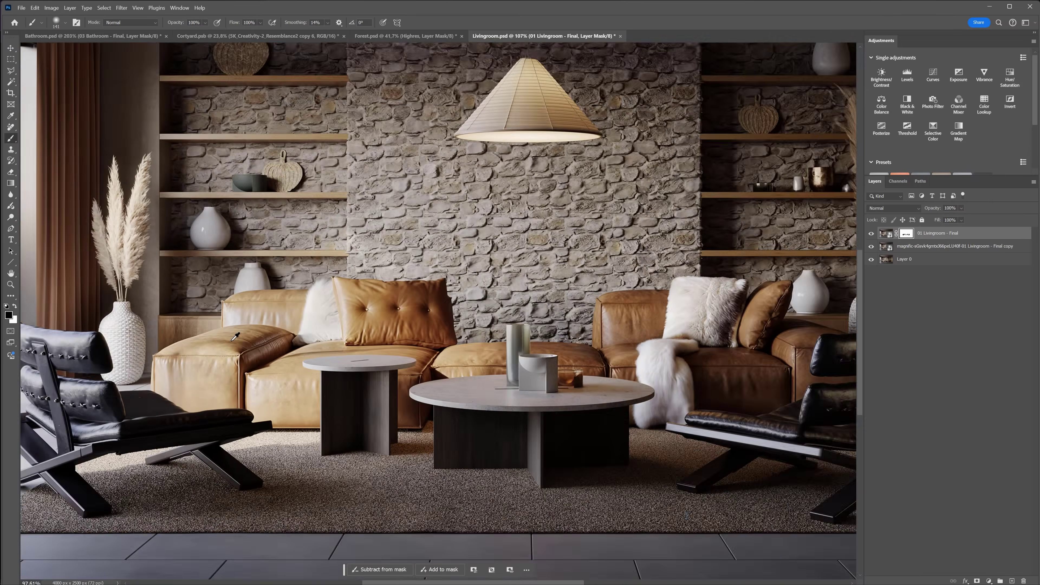
# Step: Paint on the 01 Livingroom - Final mask over both black leather armchairs to reveal their enhanced texture, and fit the whole image in view
pyautogui.scroll(10, 102, 385)
pyautogui.moveTo(113, 366); pyautogui.dragTo(263, 392)
pyautogui.moveTo(119, 286); pyautogui.dragTo(250, 283)
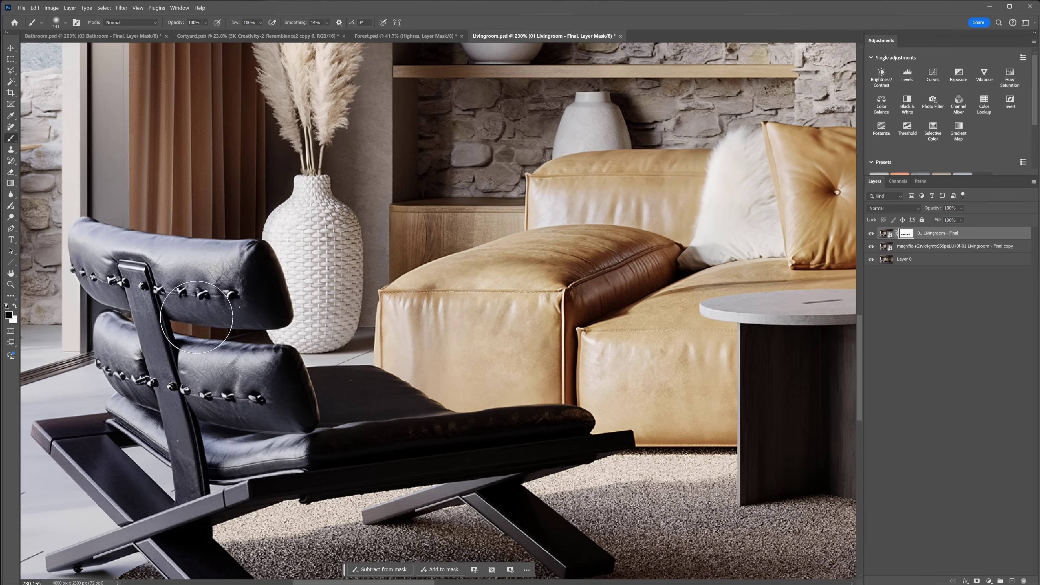
pyautogui.moveTo(803, 360)
pyautogui.mouseDown()
pyautogui.moveTo(468, 305)
pyautogui.moveTo(51, 321)
pyautogui.mouseUp()
pyautogui.moveTo(548, 252); pyautogui.dragTo(729, 237)
pyautogui.moveTo(669, 349); pyautogui.dragTo(512, 363)
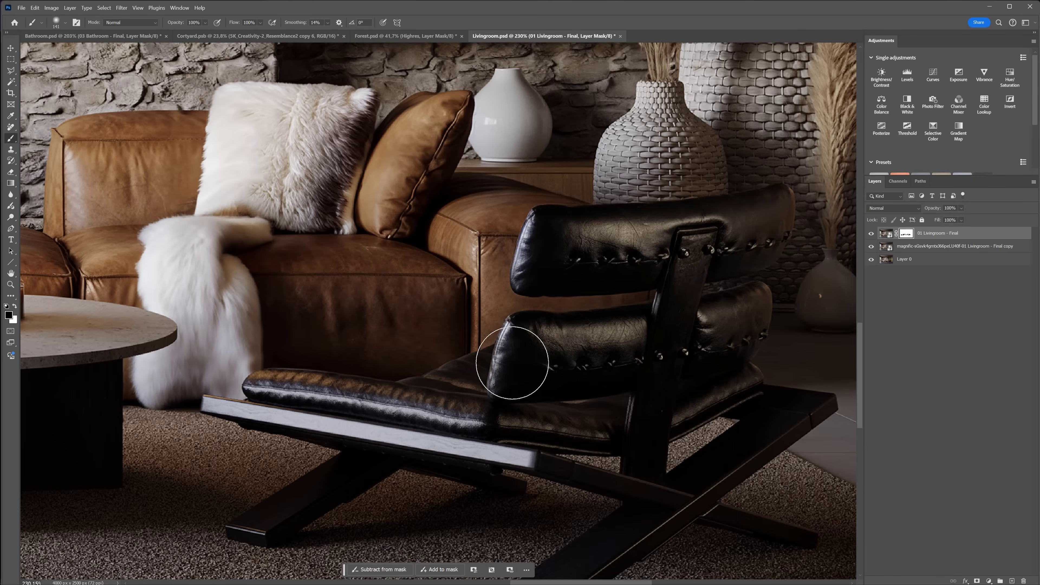
pyautogui.hotkey('ctrl', '0')
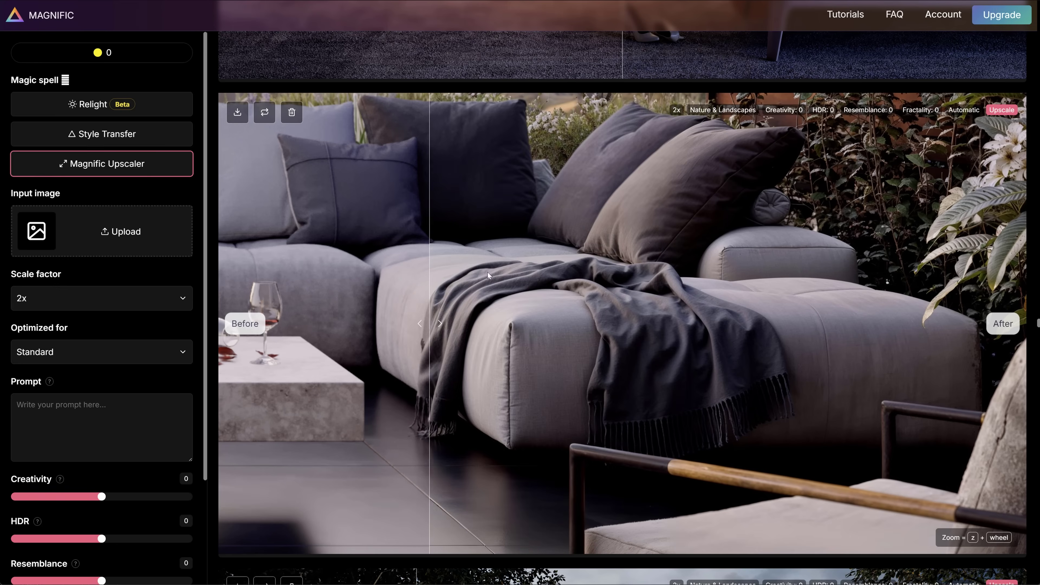
# Step: In Magnific, compare before and after on the outdoor sofa and the woman's Nature & Landscapes result with Creativity 1, examining face, sweater and jeans
pyautogui.moveTo(743, 264); pyautogui.dragTo(356, 264)
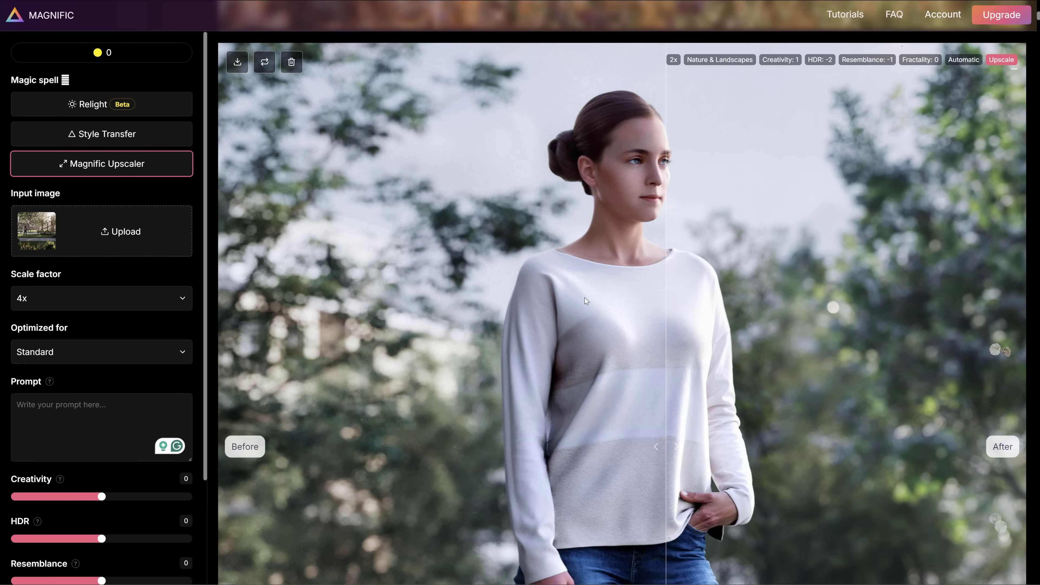
pyautogui.scroll(5, 599, 167)
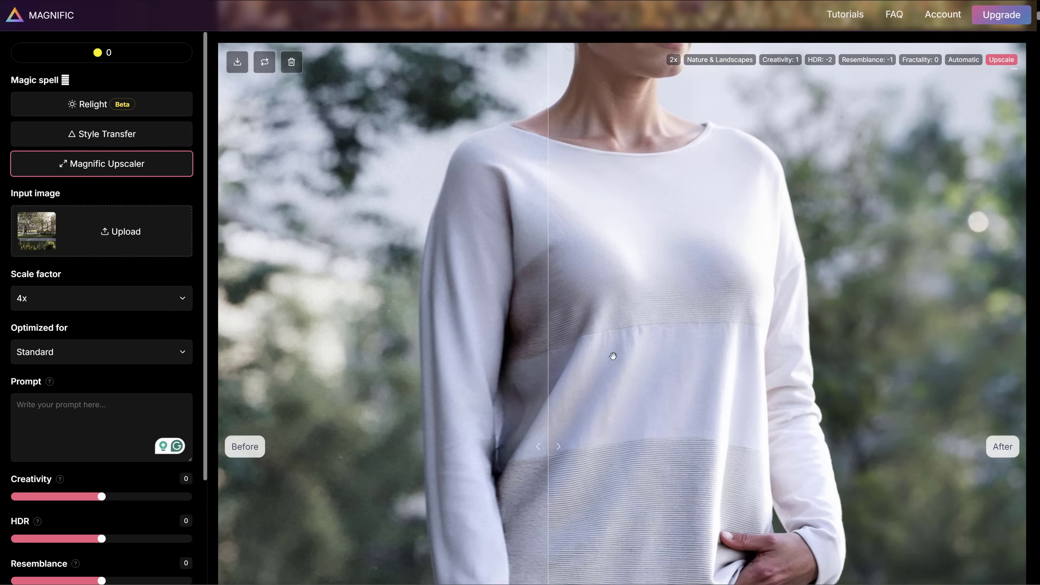
pyautogui.moveTo(613, 356); pyautogui.dragTo(612, 407)
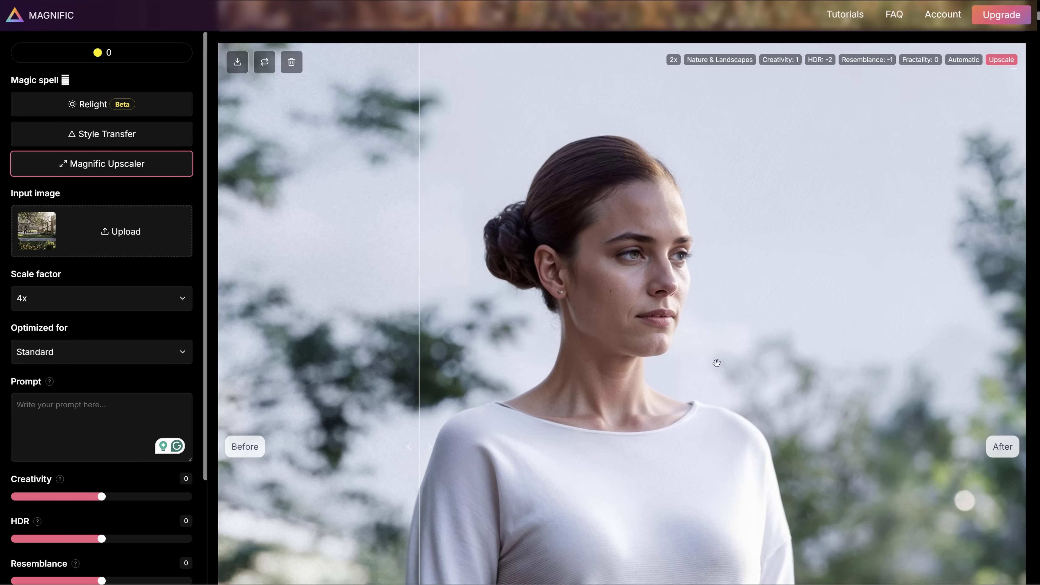
pyautogui.moveTo(703, 424); pyautogui.dragTo(689, 151)
pyautogui.moveTo(715, 385); pyautogui.dragTo(715, 153)
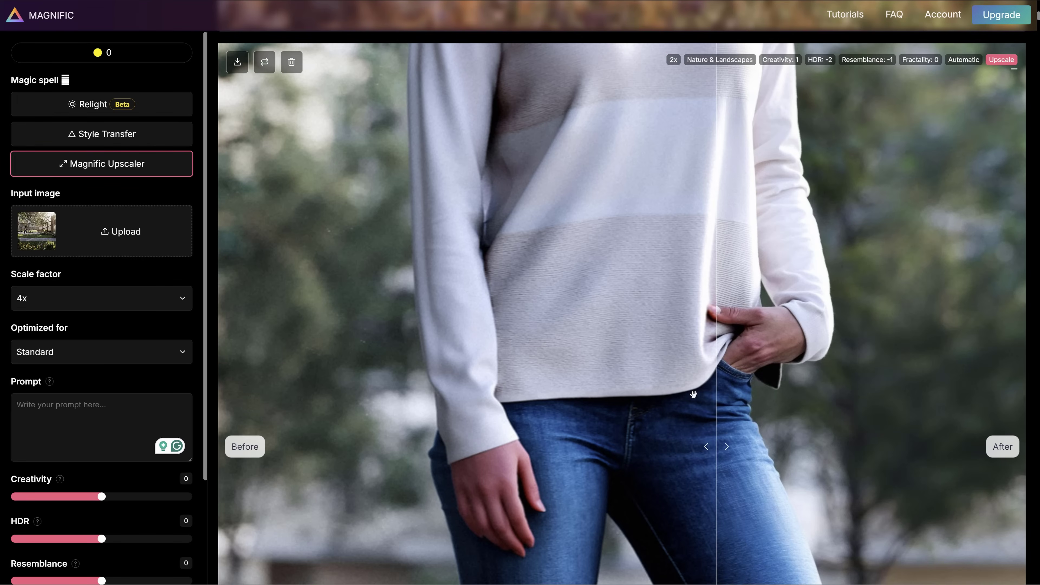
pyautogui.moveTo(693, 394); pyautogui.dragTo(689, 356)
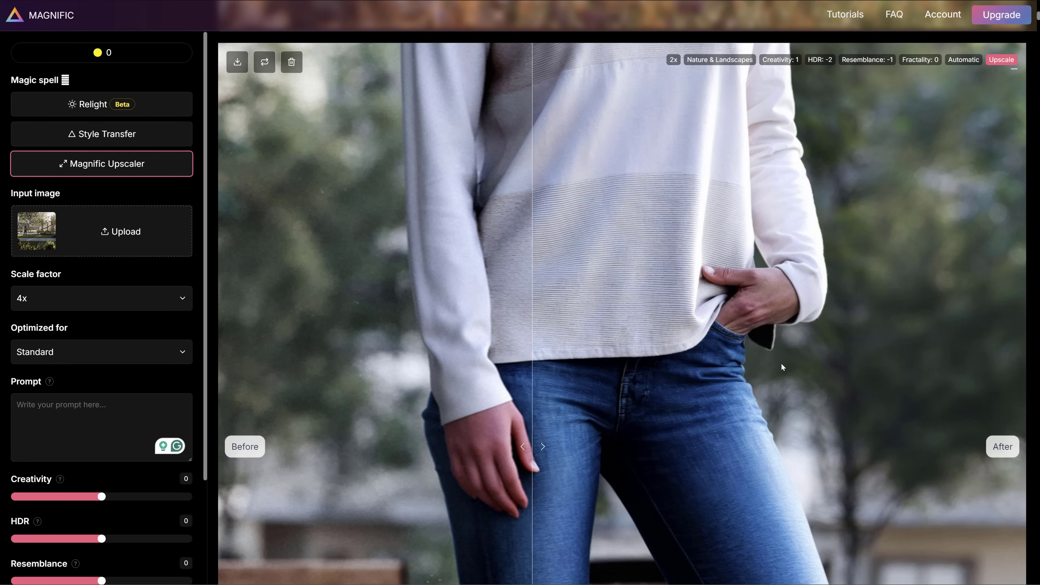
pyautogui.scroll(10, 697, 332)
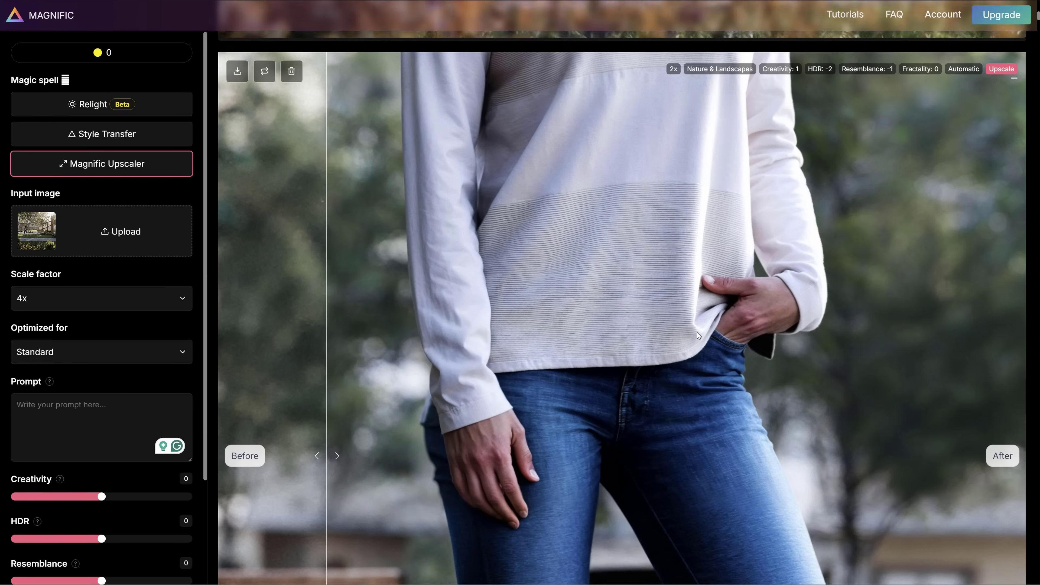
# Step: Examine before and after on the woman's Portraits (Soft) result with Creativity 1, HDR 0 and Resemblance -1
pyautogui.scroll(9, 697, 333)
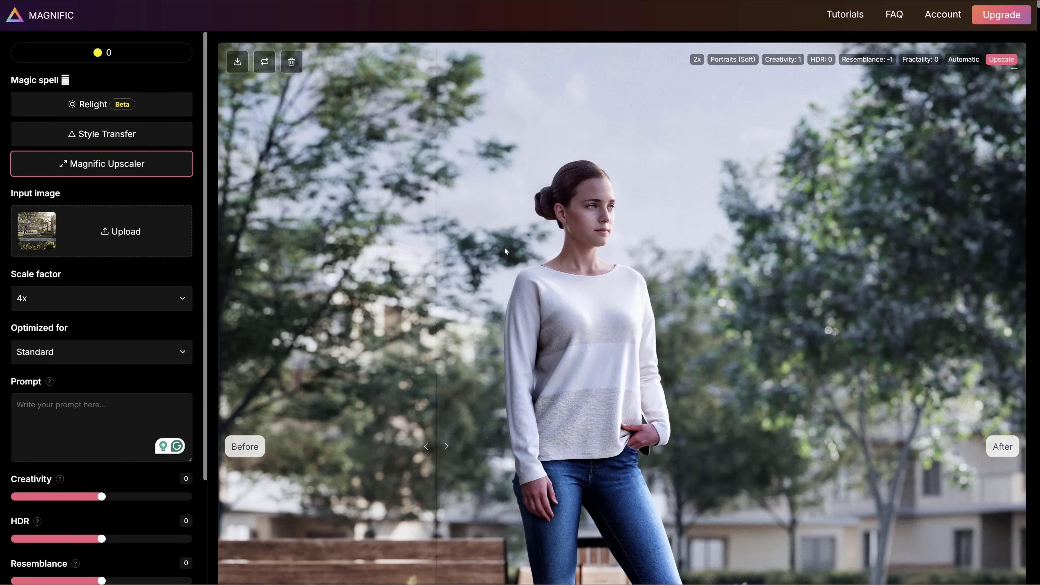
pyautogui.scroll(-1, 437, 268)
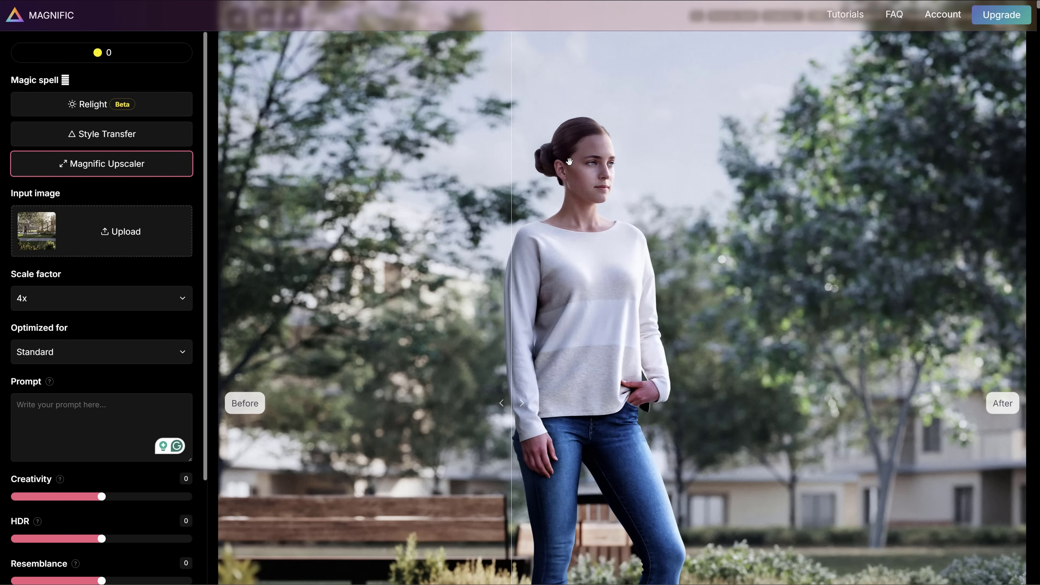
pyautogui.scroll(5, 579, 245)
pyautogui.scroll(2, 580, 421)
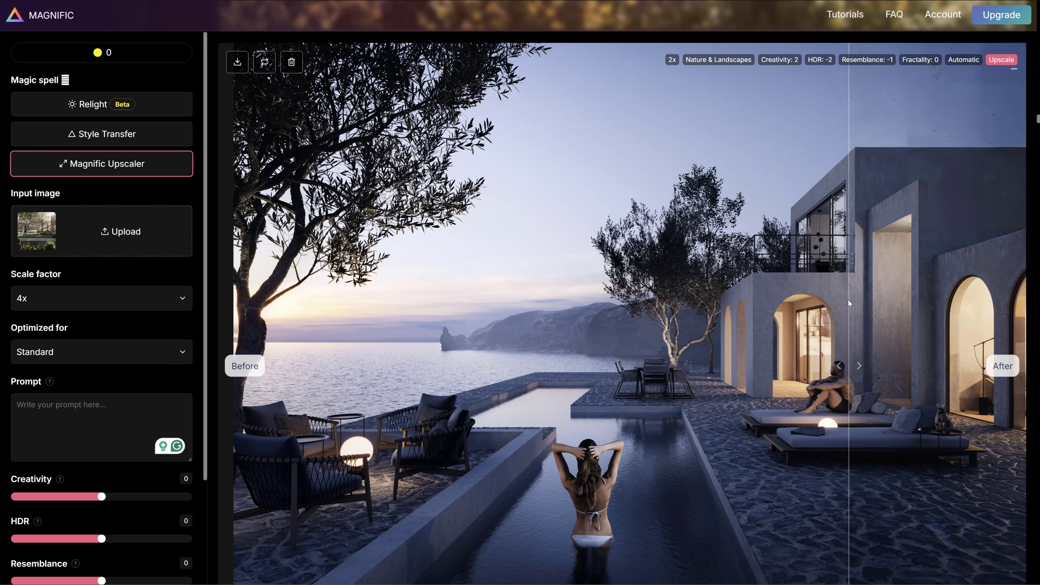
# Step: Compare before and after on the seaside villa's Nature & Landscapes result with Creativity 2, examining the woman in the pool up close
pyautogui.moveTo(616, 325); pyautogui.dragTo(426, 347)
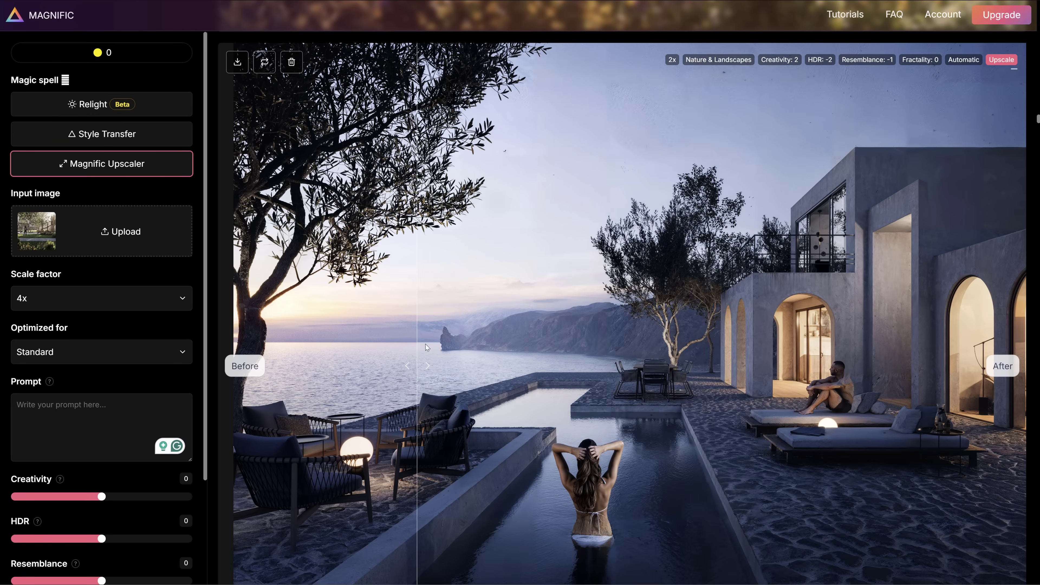
pyautogui.scroll(5, 584, 497)
pyautogui.moveTo(569, 527); pyautogui.dragTo(613, 287)
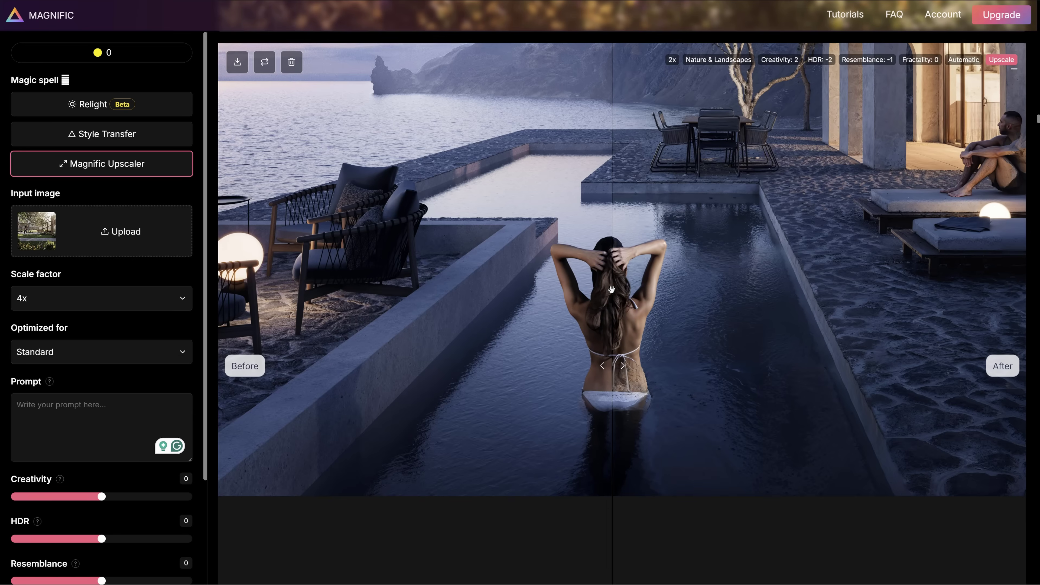
pyautogui.moveTo(613, 348); pyautogui.dragTo(525, 342)
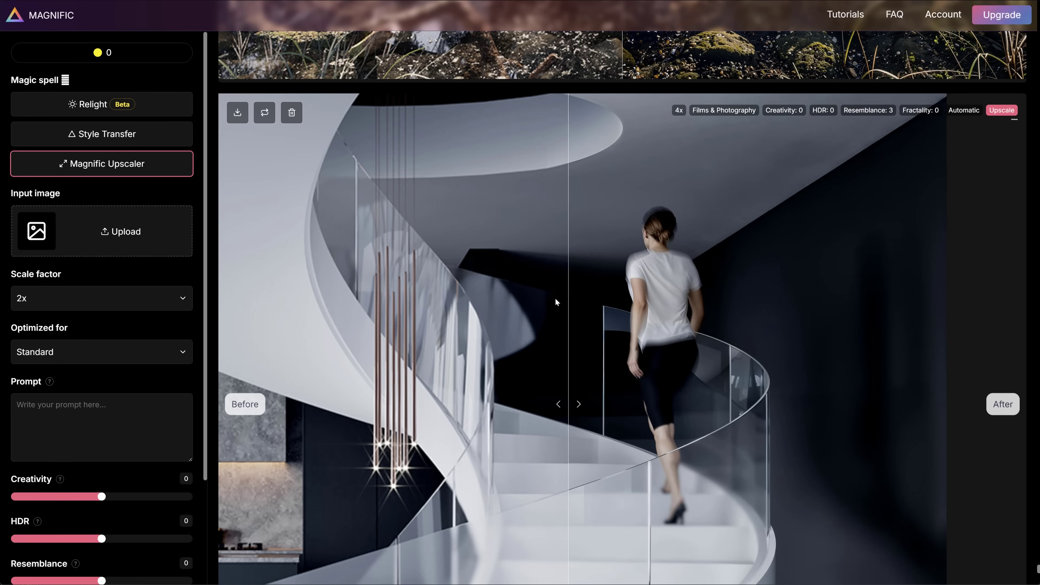
# Step: Browse the spiral staircase, snowy glass building and beach pavilion results to review their before and after versions
pyautogui.scroll(10, 554, 296)
pyautogui.scroll(-5, 747, 286)
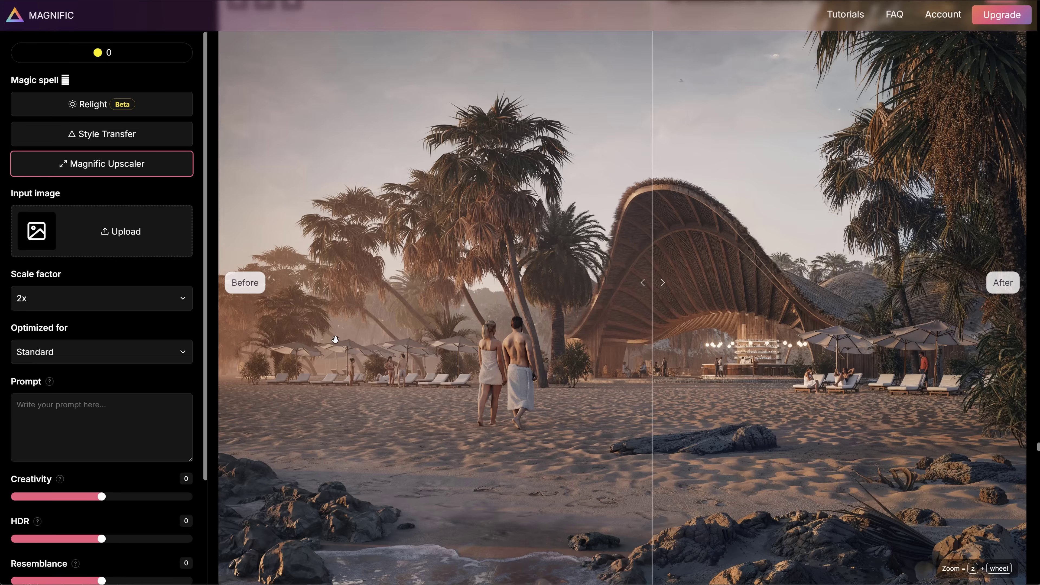
pyautogui.scroll(5, 348, 345)
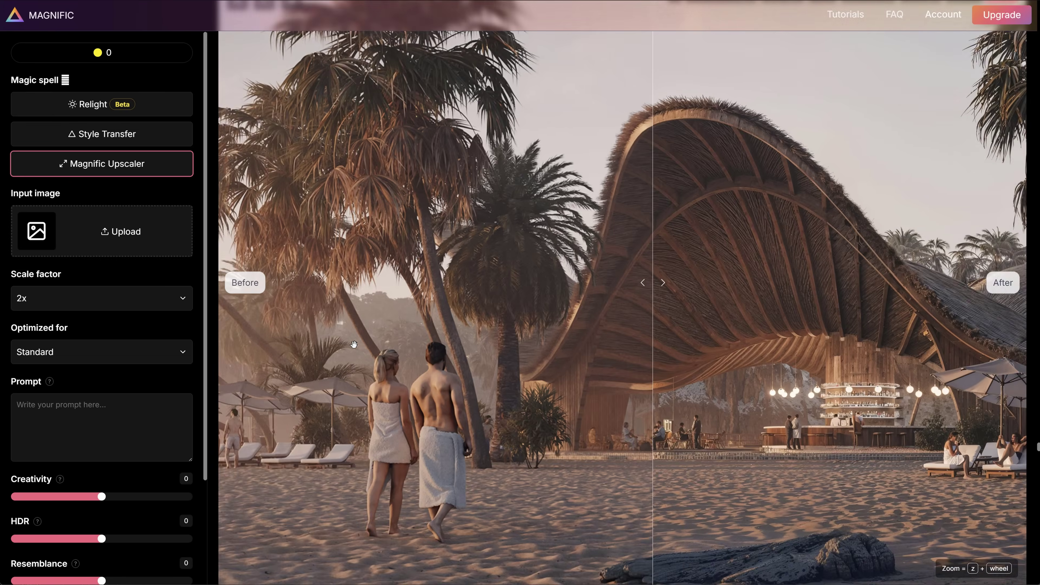